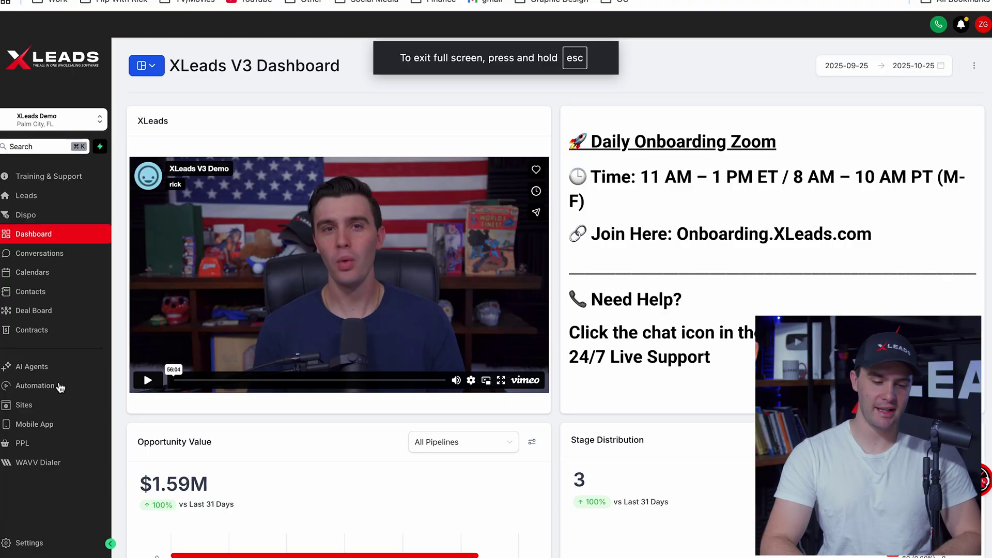
# Open the ROS Triple Tap workflow in the Cold Calling folder and inspect its Contact Tag trigger
pyautogui.click(44, 385)
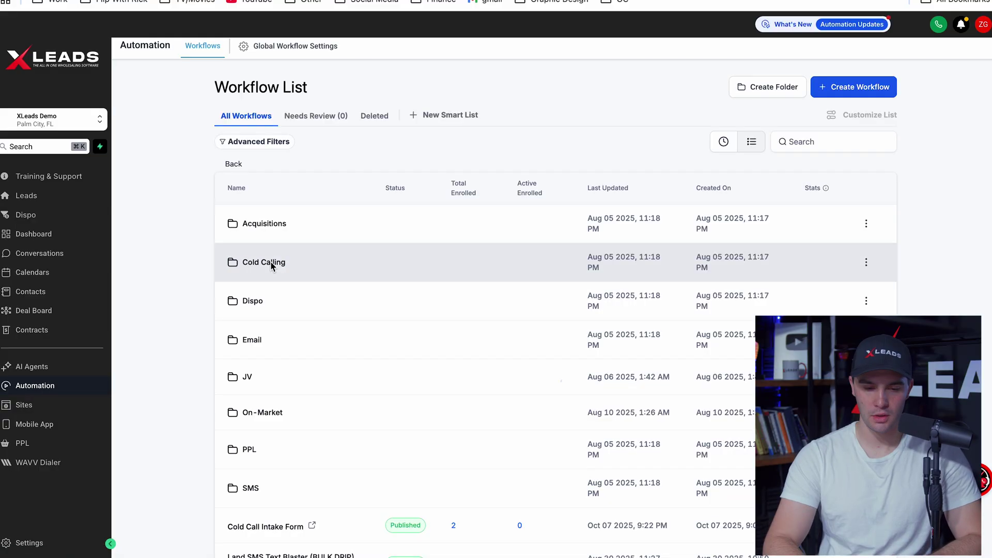
pyautogui.click(259, 263)
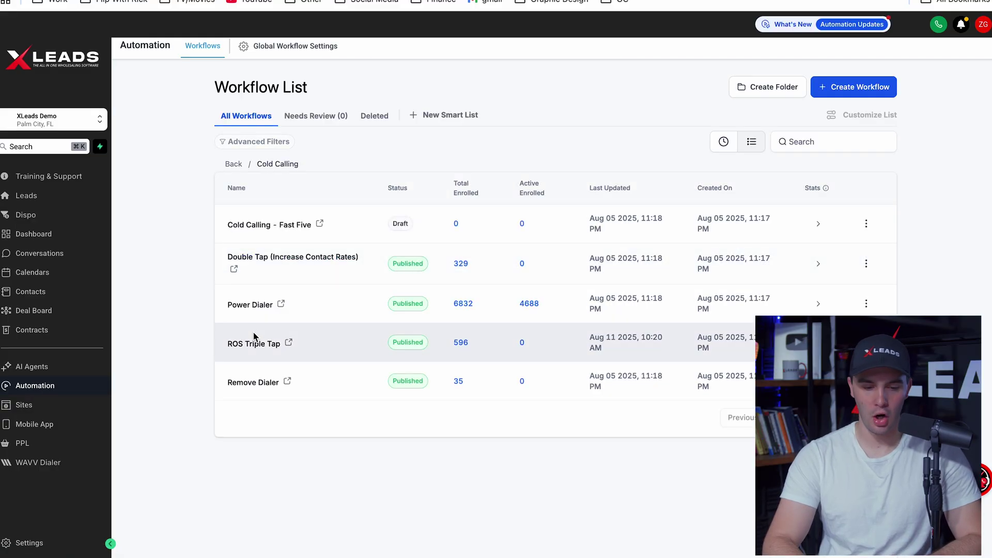
pyautogui.click(252, 345)
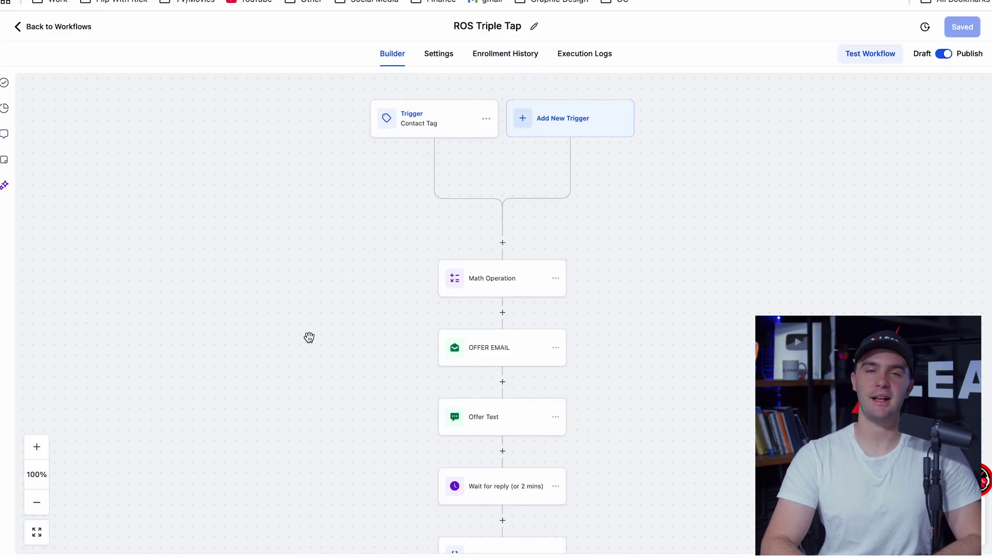
pyautogui.click(428, 111)
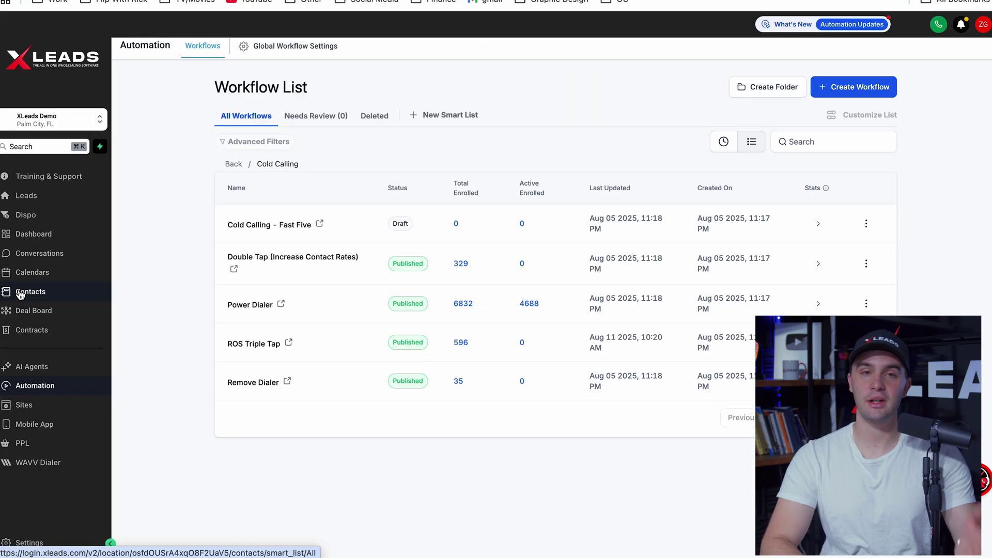
# Start a contact import and leave 'Add to workflow' unchecked after browsing the workflow options
pyautogui.click(21, 293)
pyautogui.click(417, 317)
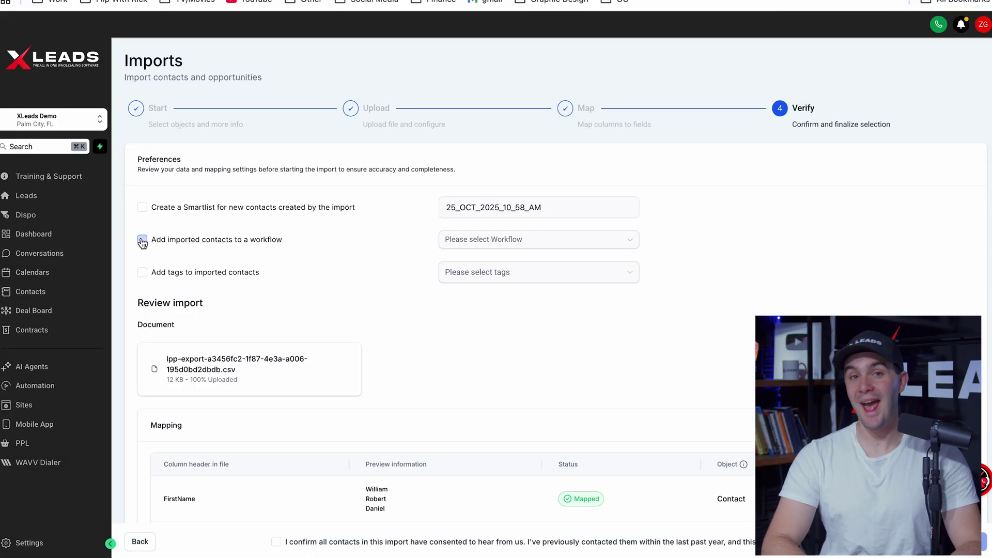
pyautogui.click(142, 241)
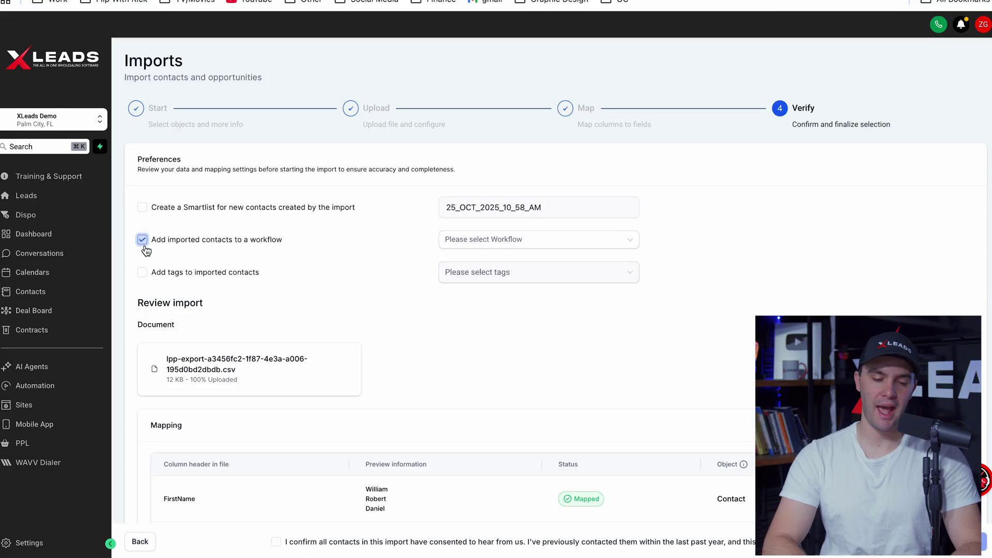
pyautogui.click(498, 241)
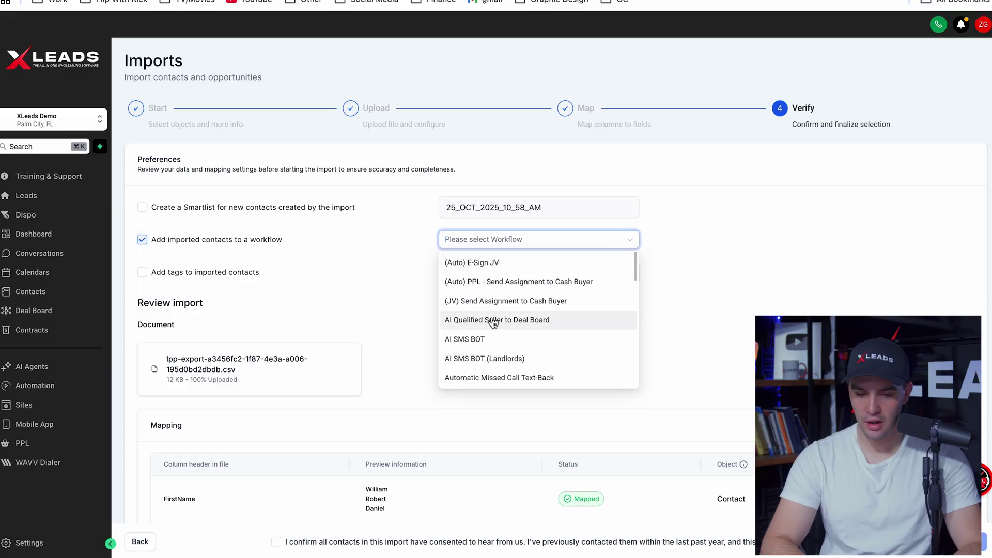
pyautogui.scroll(-5, 493, 322)
pyautogui.click(328, 284)
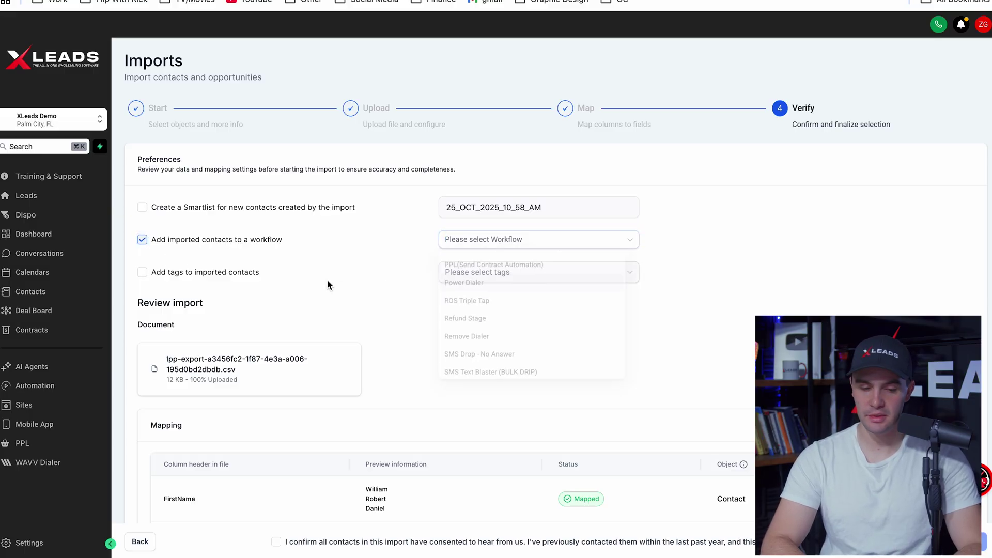
pyautogui.click(142, 239)
# Have the ros blaster tag added to imported contacts, found by searching 'ros'
pyautogui.click(142, 272)
pyautogui.click(499, 274)
pyautogui.click(498, 301)
pyautogui.write('ros')
pyautogui.click(493, 330)
pyautogui.click(429, 370)
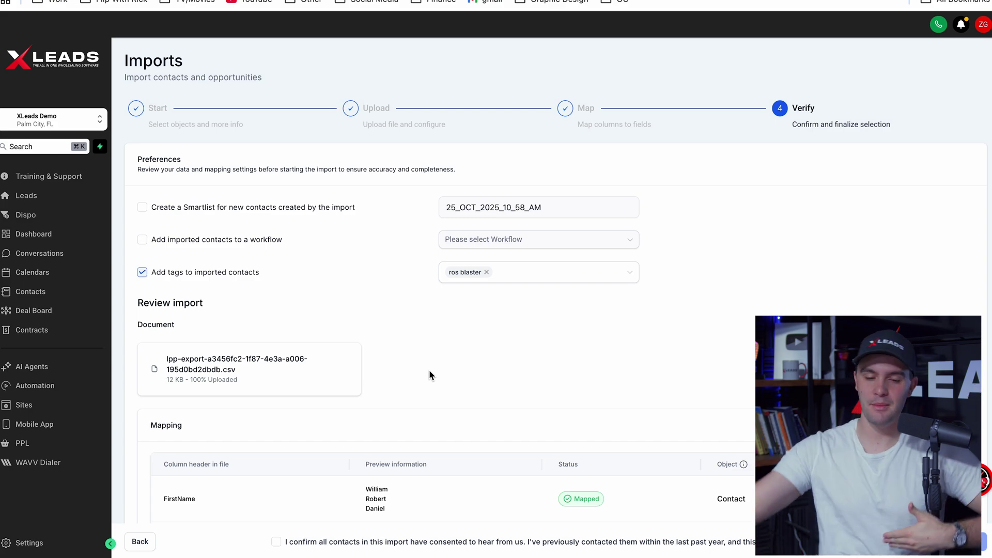
# Reopen Cold Calling > ROS Triple Tap, check its trigger, and view the Math Operation multiplying ARV by 0.83
pyautogui.click(44, 391)
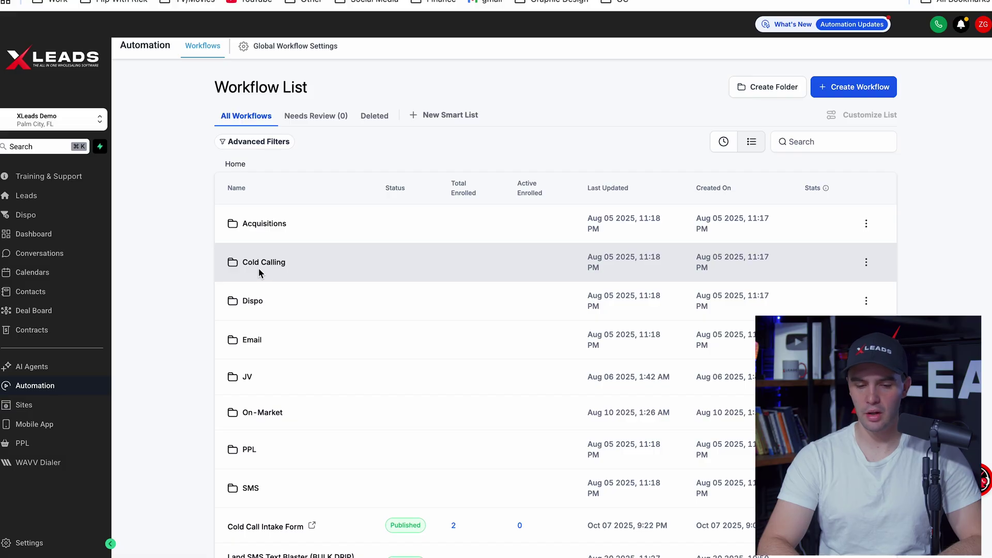
pyautogui.click(259, 268)
pyautogui.click(265, 343)
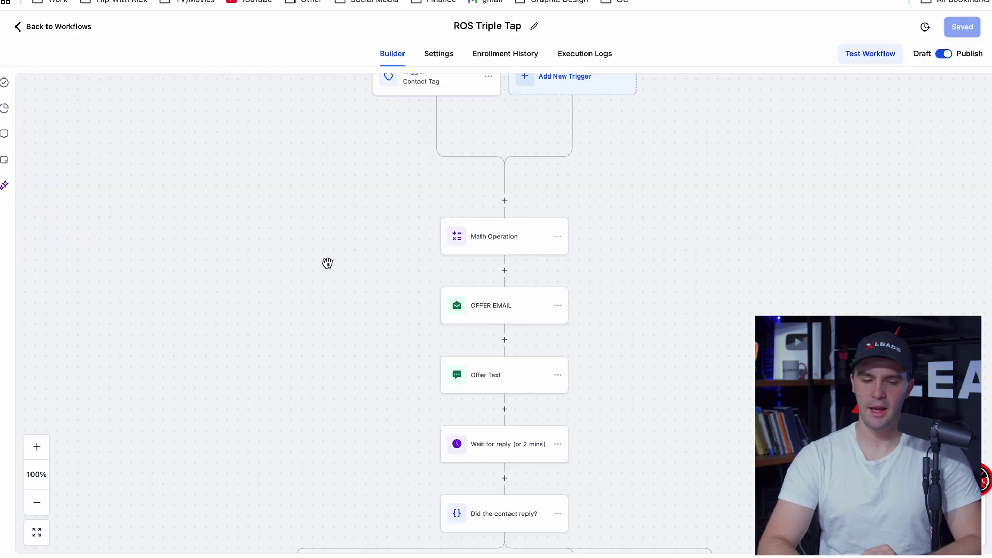
pyautogui.click(412, 143)
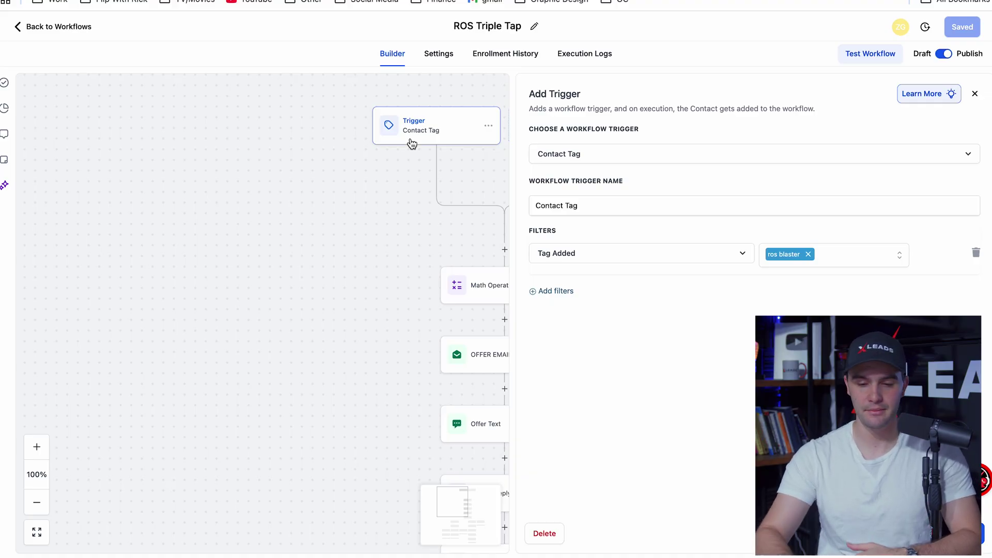
pyautogui.click(491, 287)
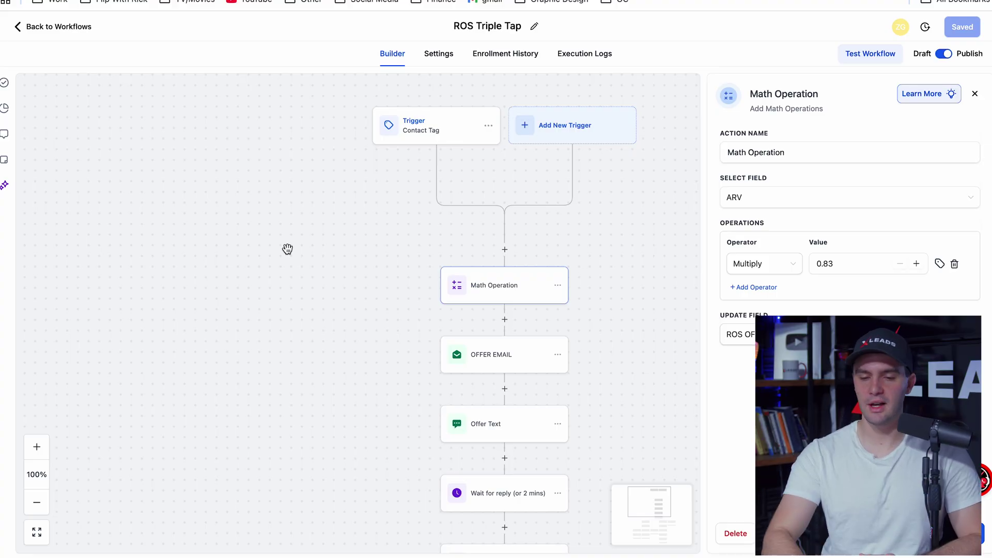
# Filter the Custom Fields settings by 'arv' to show ARV and ARV-REPAIRS
pyautogui.click(31, 26)
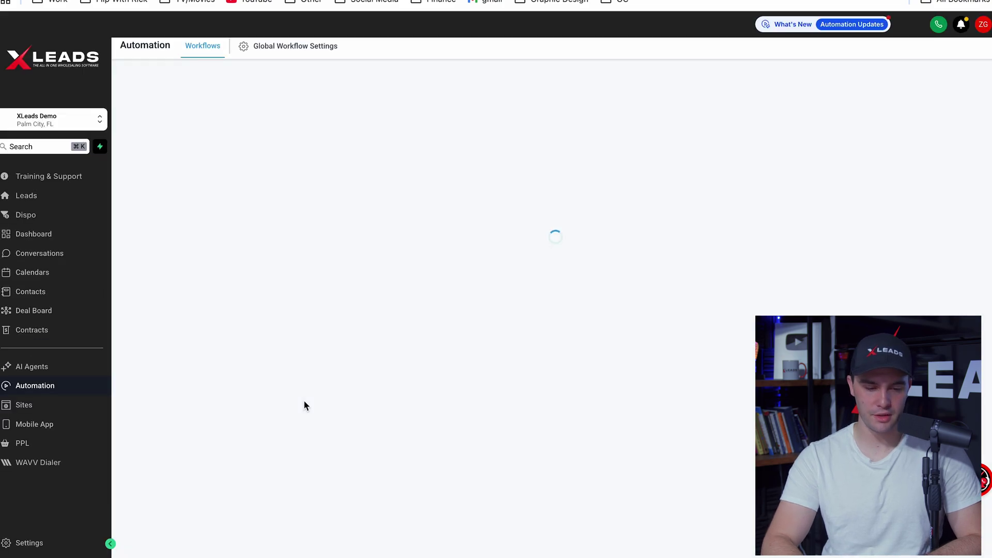
pyautogui.click(11, 543)
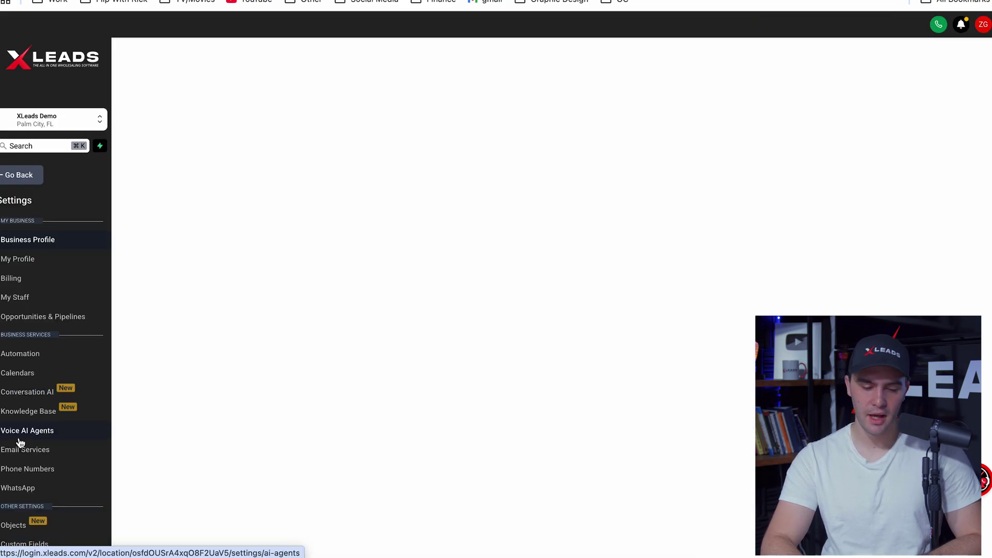
pyautogui.scroll(-4, 20, 443)
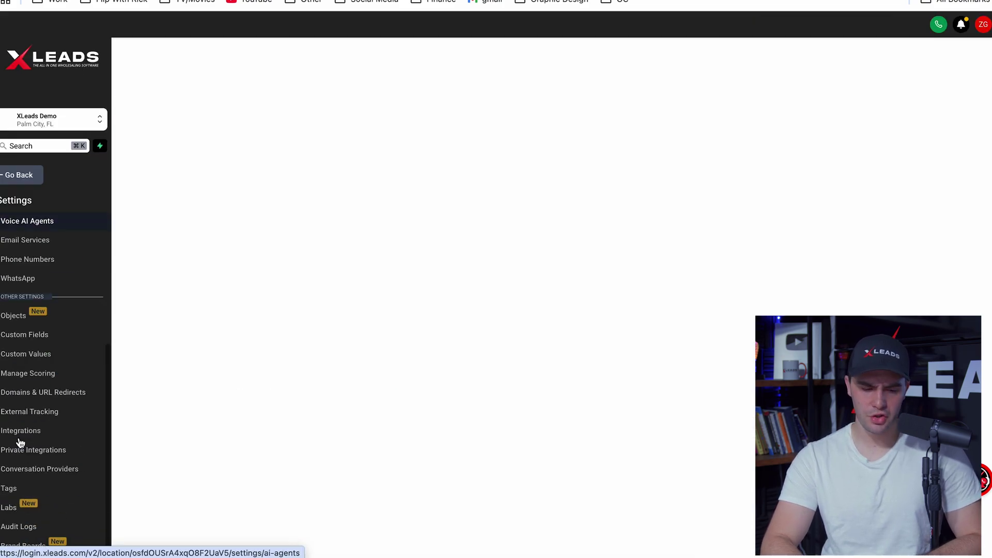
pyautogui.click(50, 337)
pyautogui.click(189, 109)
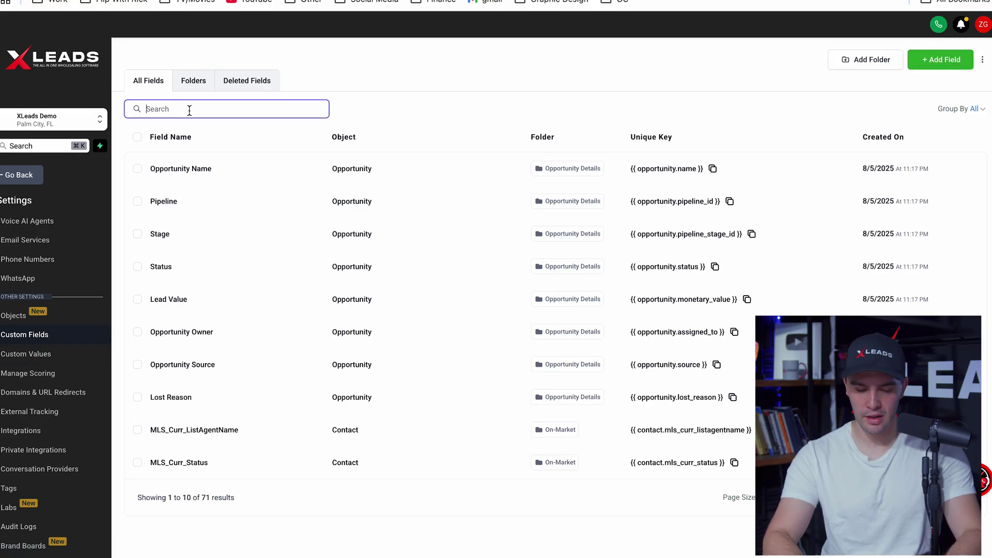
pyautogui.write('arv')
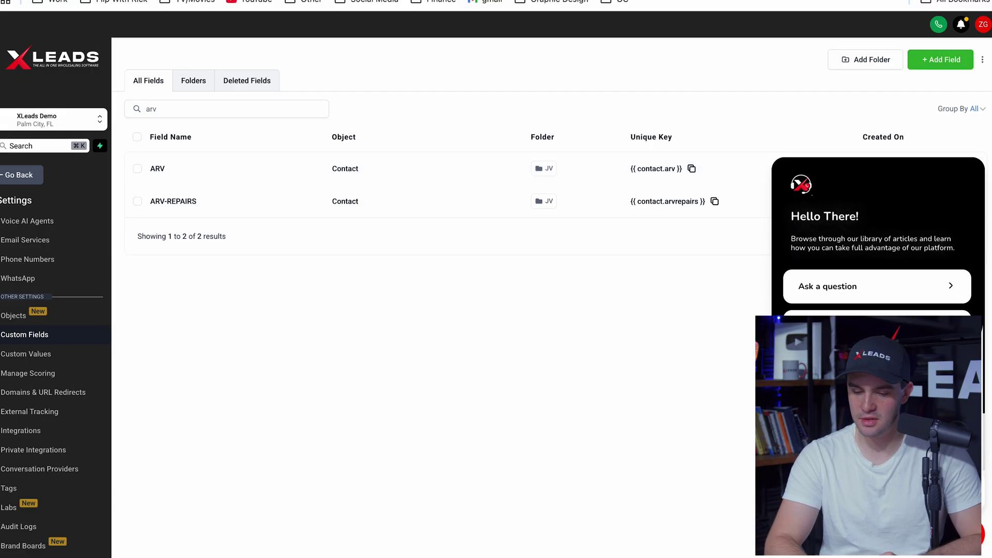
# Start a new Chat Assistant session, then close the assistant
pyautogui.click(877, 286)
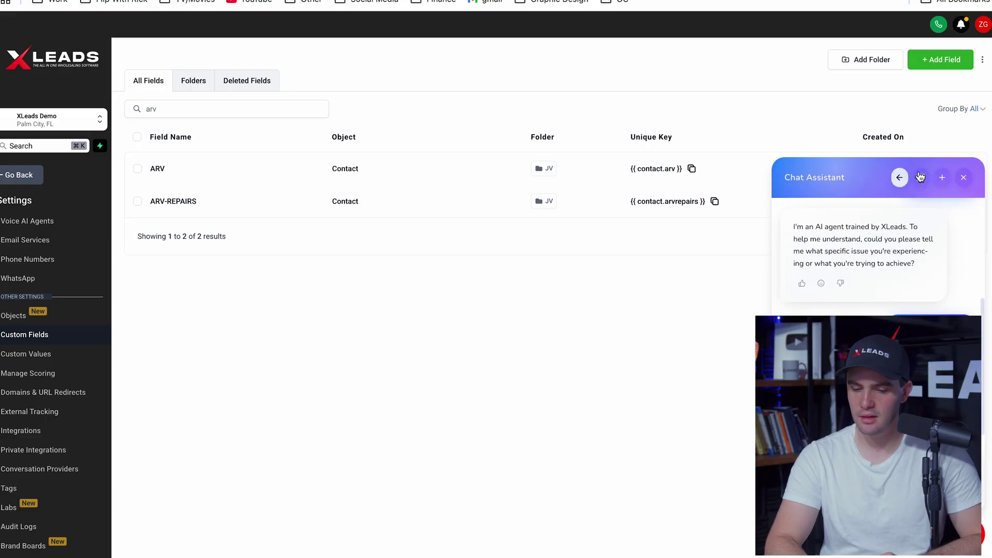
pyautogui.click(943, 178)
pyautogui.click(594, 336)
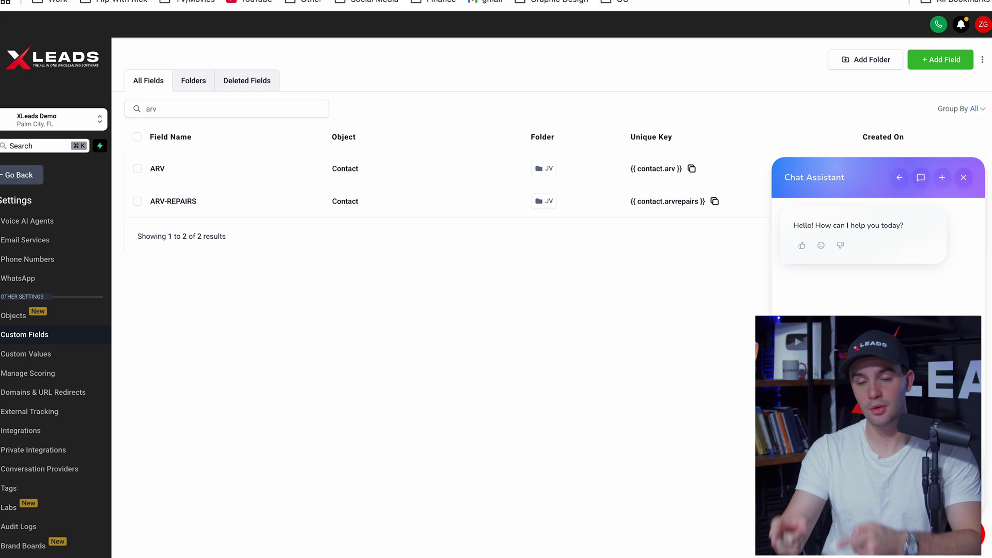
pyautogui.click(963, 178)
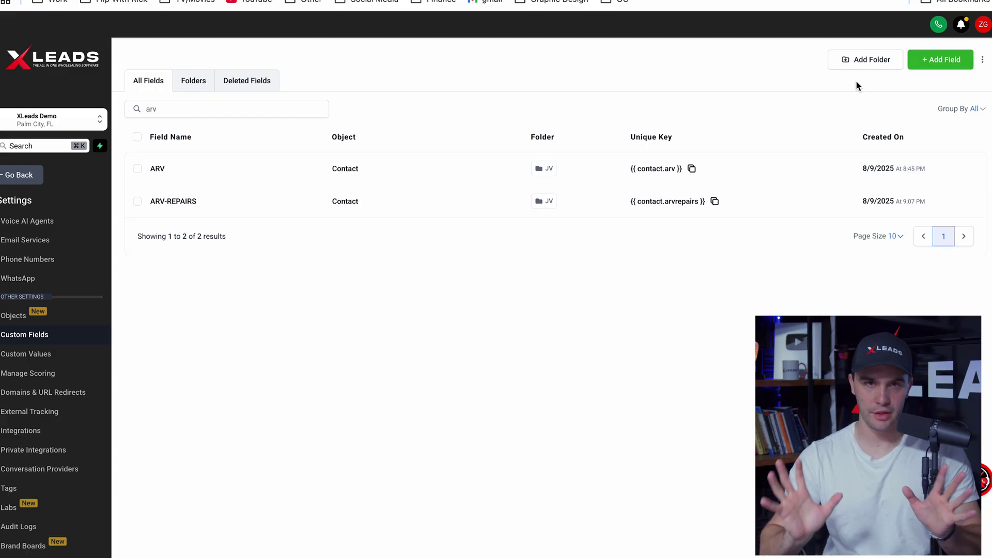
pyautogui.click(932, 62)
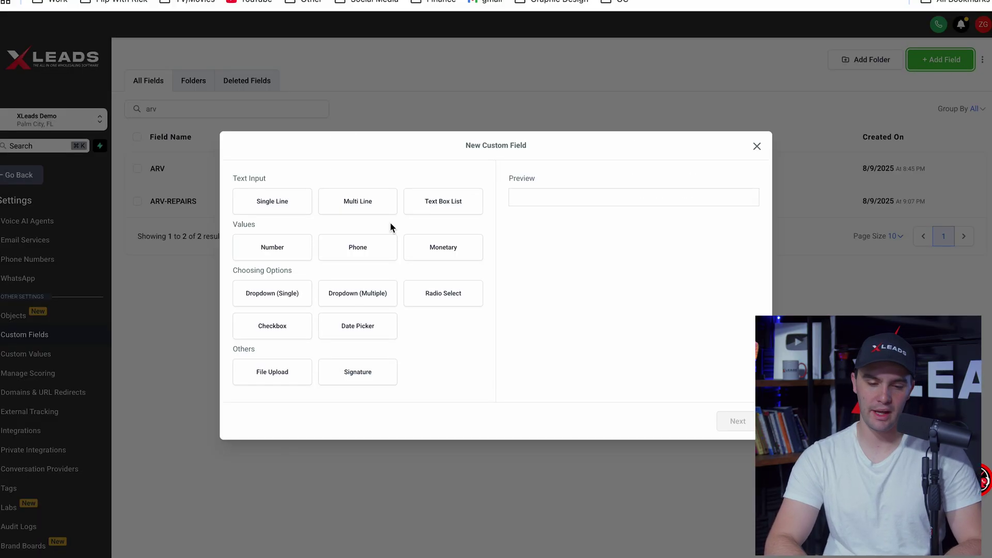
pyautogui.click(271, 204)
pyautogui.click(737, 421)
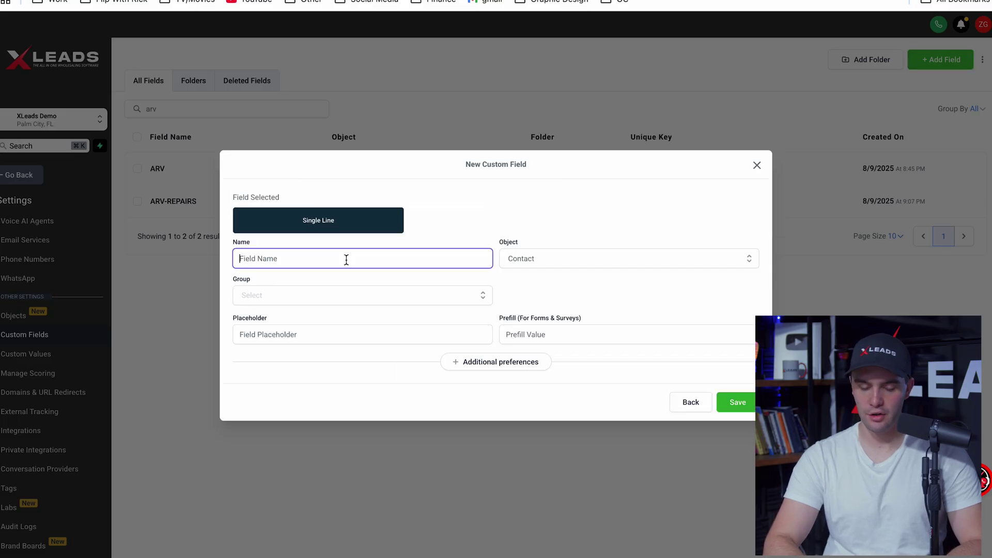
pyautogui.write('ARV')
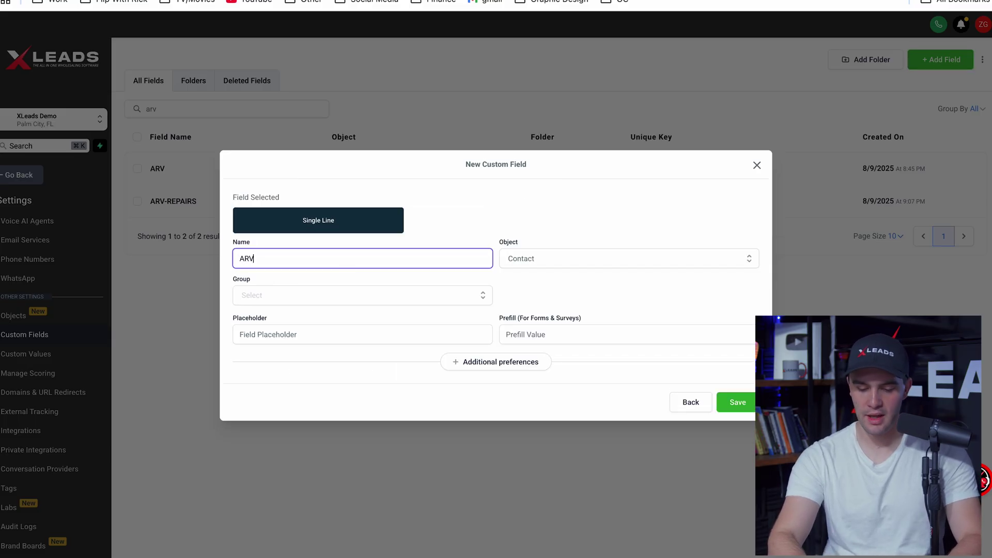
pyautogui.write(' (TEST)')
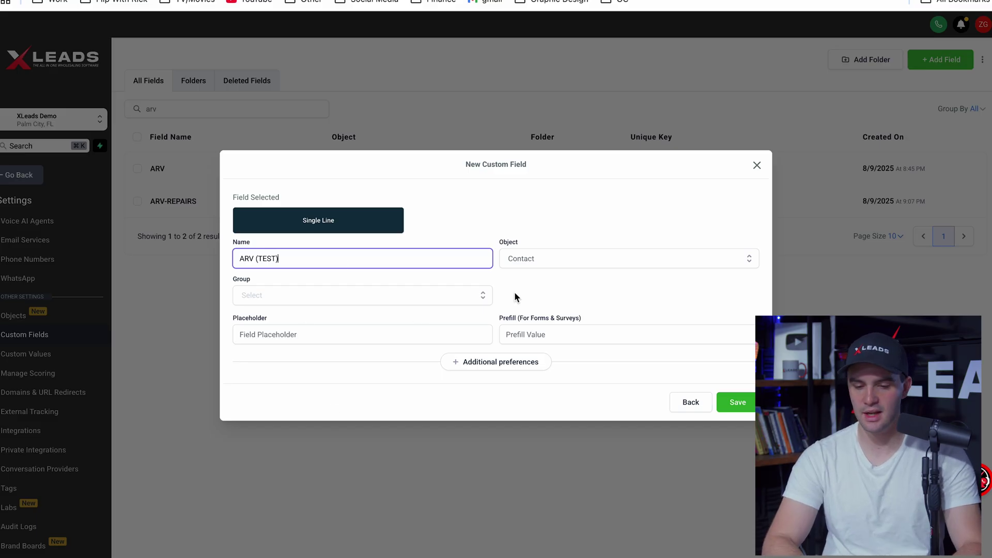
pyautogui.click(272, 287)
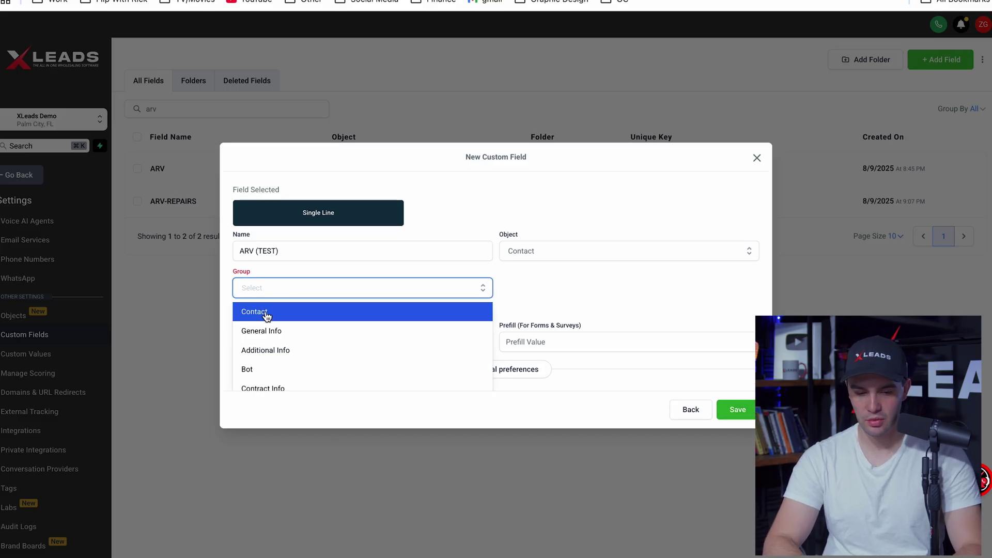
pyautogui.click(266, 317)
pyautogui.click(731, 401)
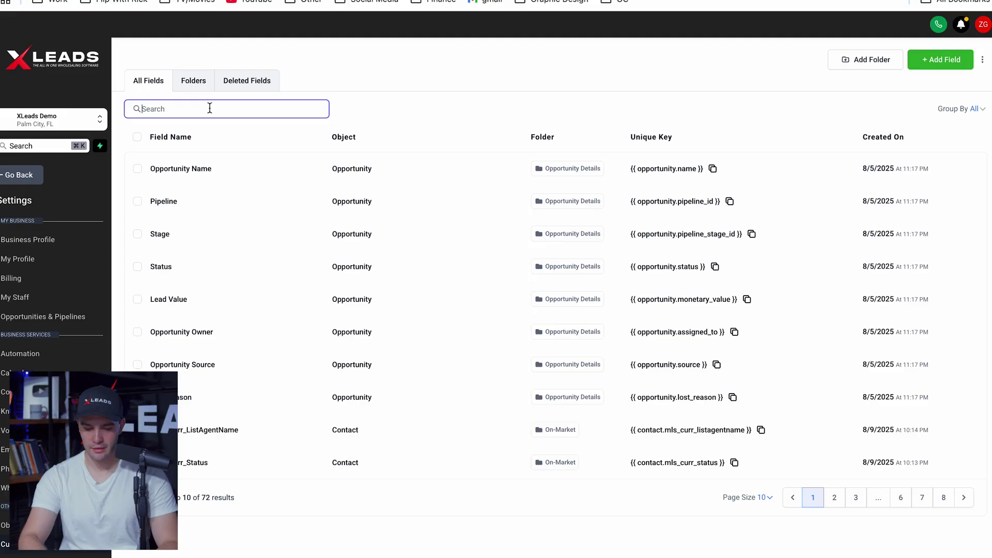
pyautogui.write('arv')
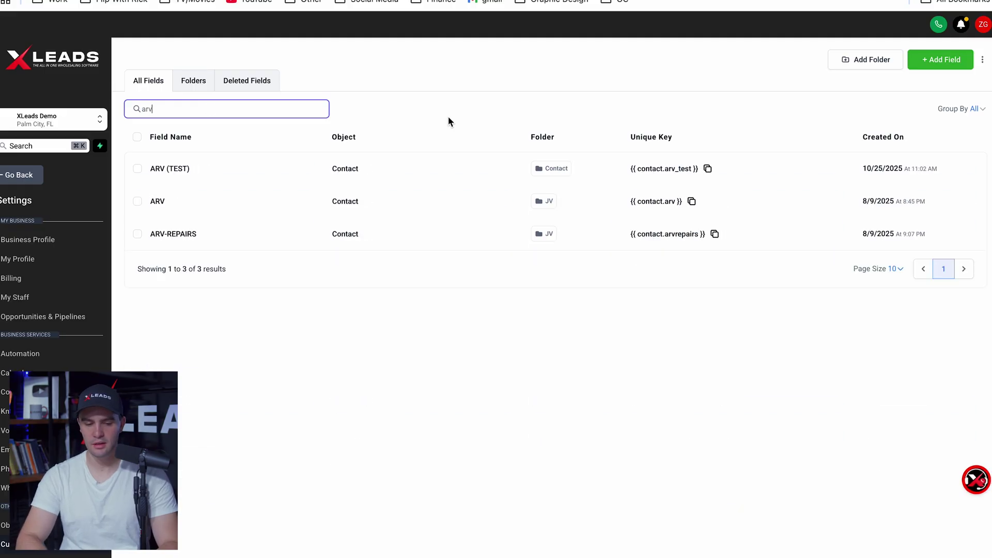
pyautogui.click(138, 170)
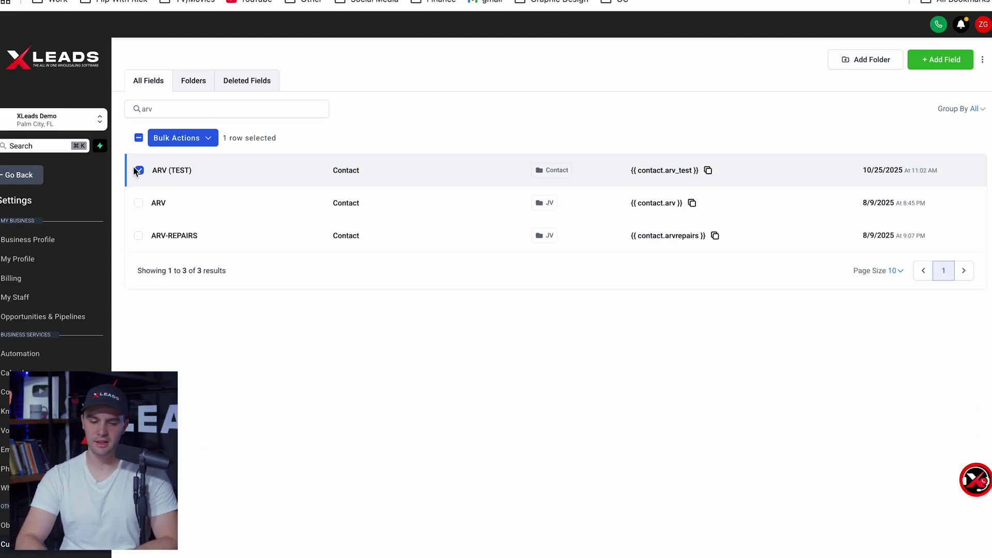
pyautogui.click(203, 147)
pyautogui.click(227, 161)
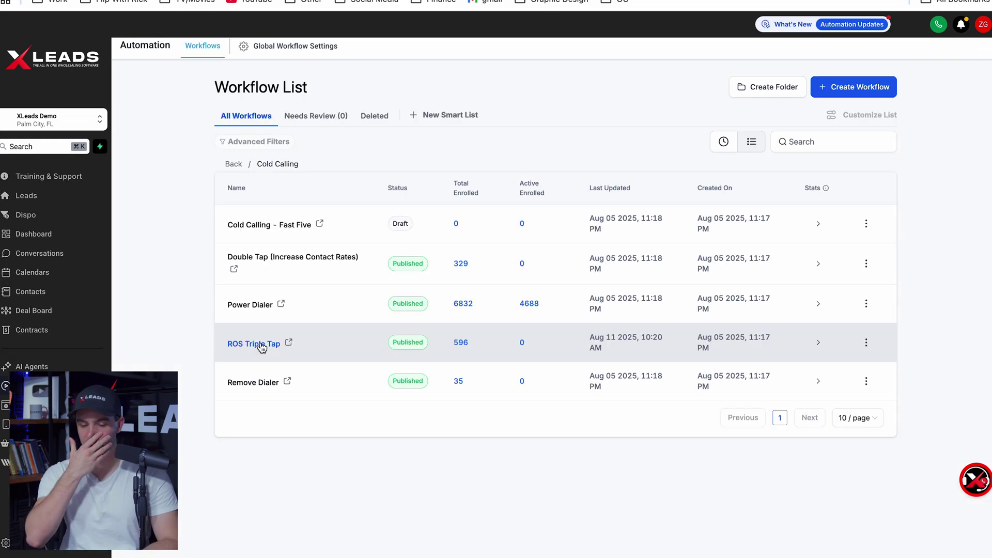
# Open ROS Triple Tap's OFFER EMAIL step and read the Instant Offer Email template body
pyautogui.click(262, 345)
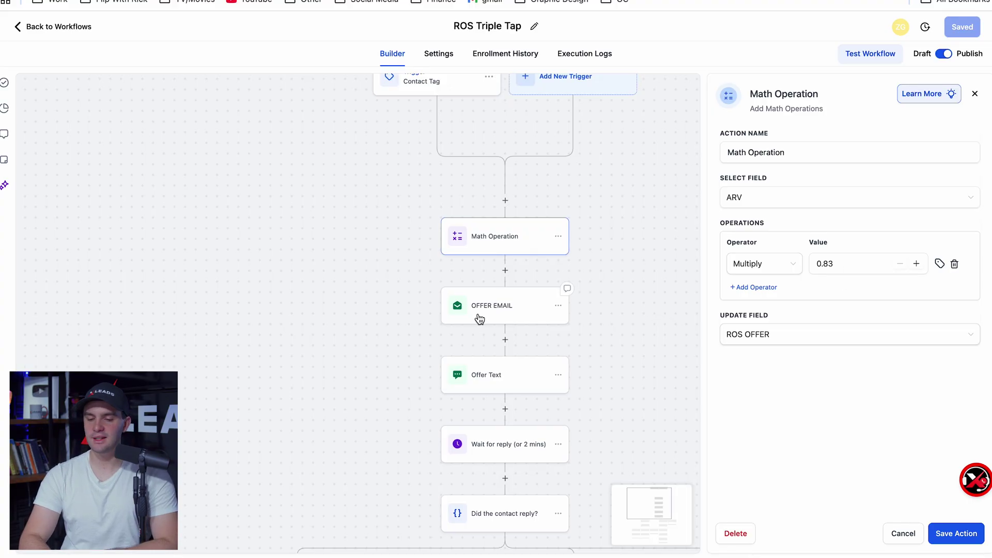
pyautogui.click(491, 308)
pyautogui.scroll(-4, 938, 459)
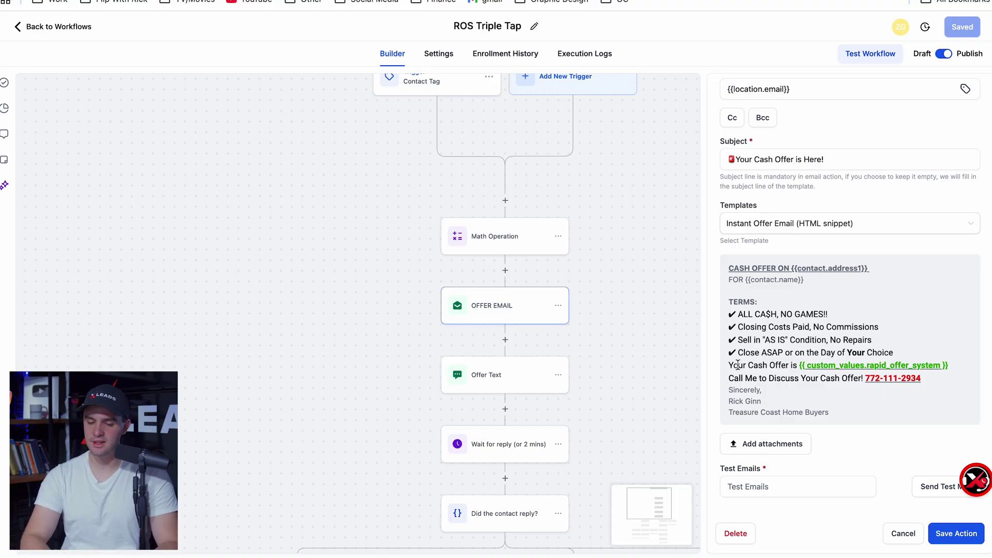
pyautogui.moveTo(829, 412); pyautogui.dragTo(748, 398)
pyautogui.click(747, 398)
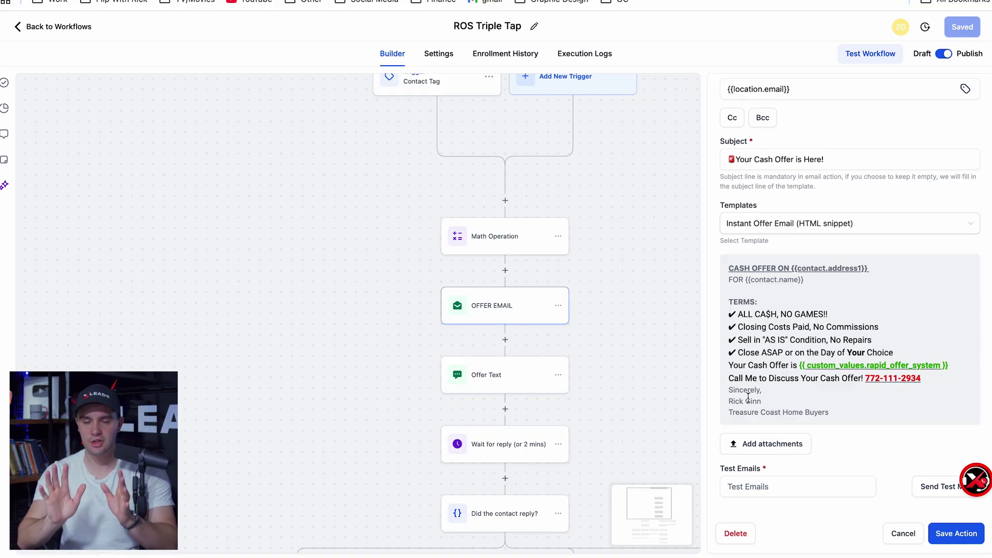
# Open the Instant Offer Email snippet on page 2 of Conversations > Snippets for editing
pyautogui.click(68, 26)
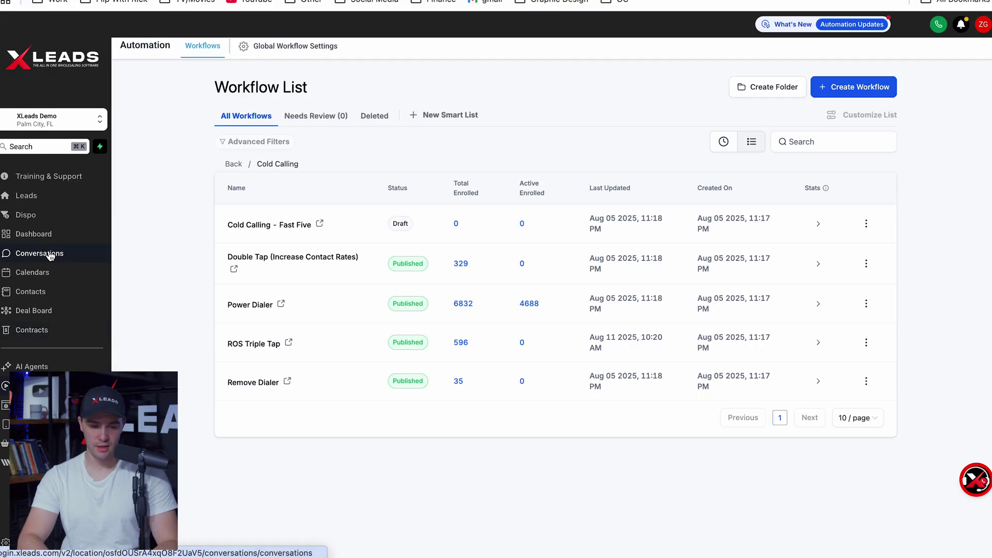
pyautogui.click(49, 256)
pyautogui.click(338, 46)
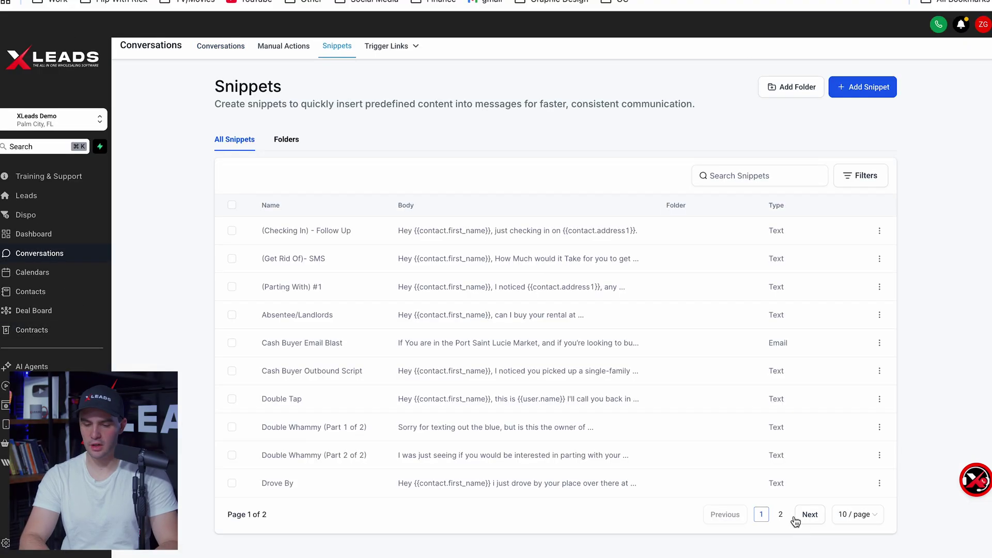
pyautogui.click(781, 515)
pyautogui.click(880, 287)
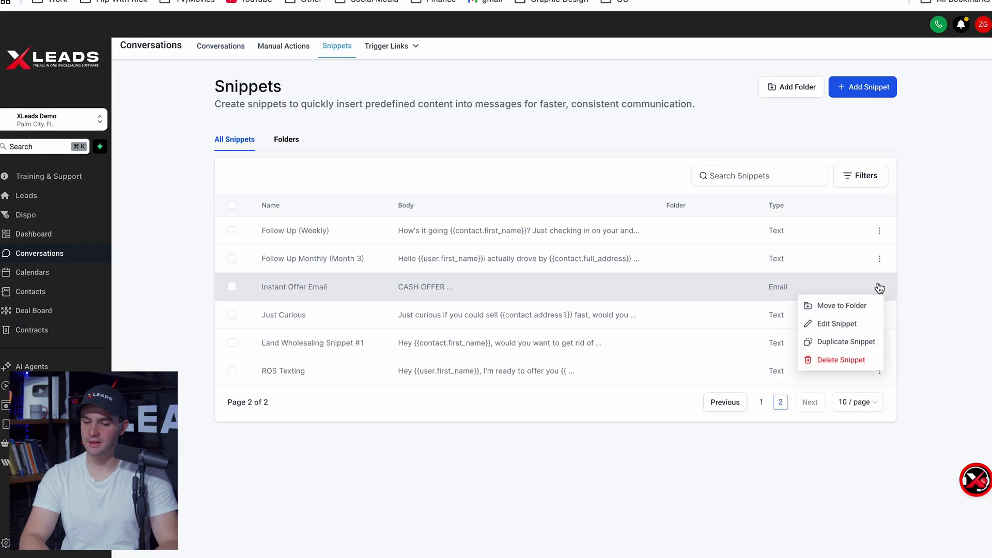
pyautogui.click(837, 324)
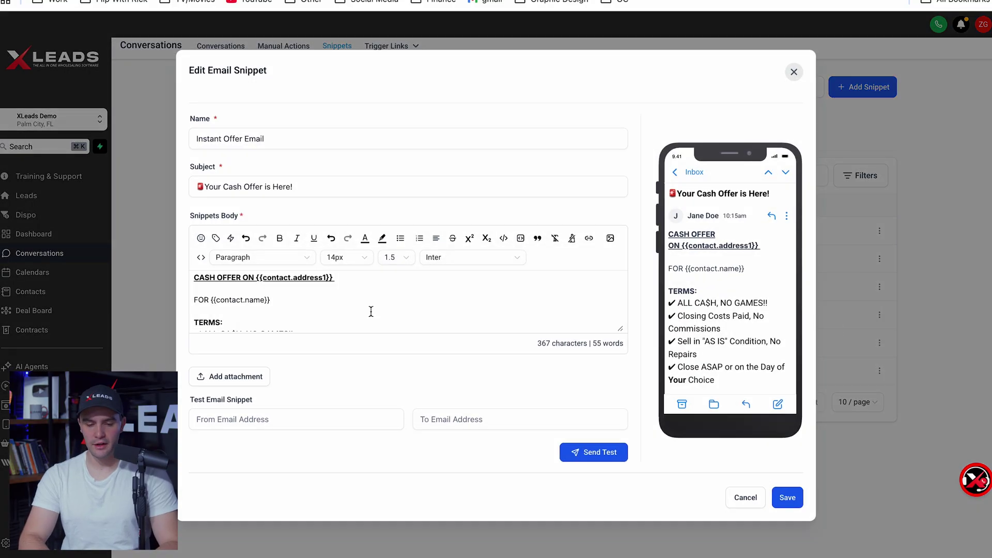
# Update the snippet's phone number and signature name, change Treasure Coast to Palm Coast, and close the editor
pyautogui.scroll(-10, 371, 311)
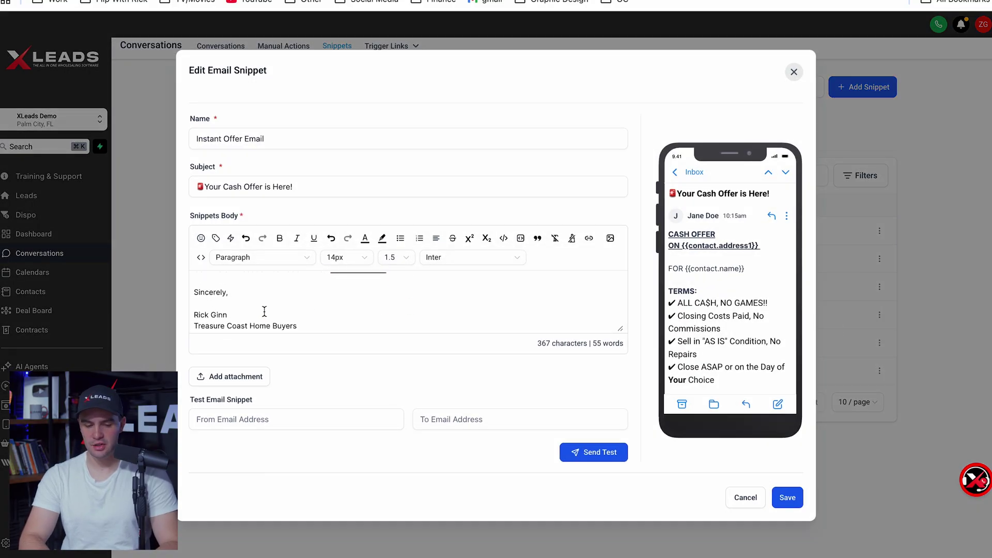
pyautogui.scroll(3, 262, 311)
pyautogui.moveTo(345, 305); pyautogui.dragTo(332, 305)
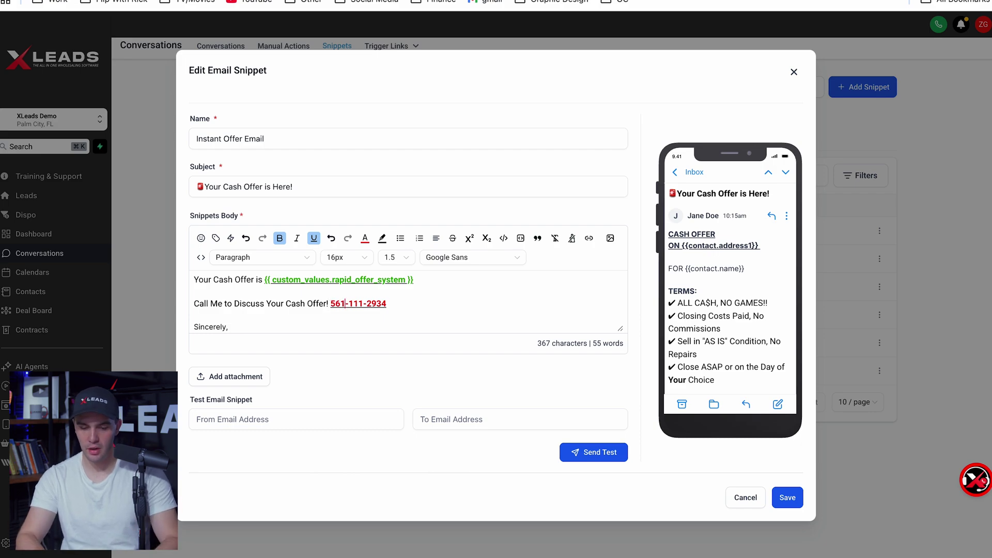
pyautogui.scroll(-3, 258, 305)
pyautogui.doubleClick(202, 313)
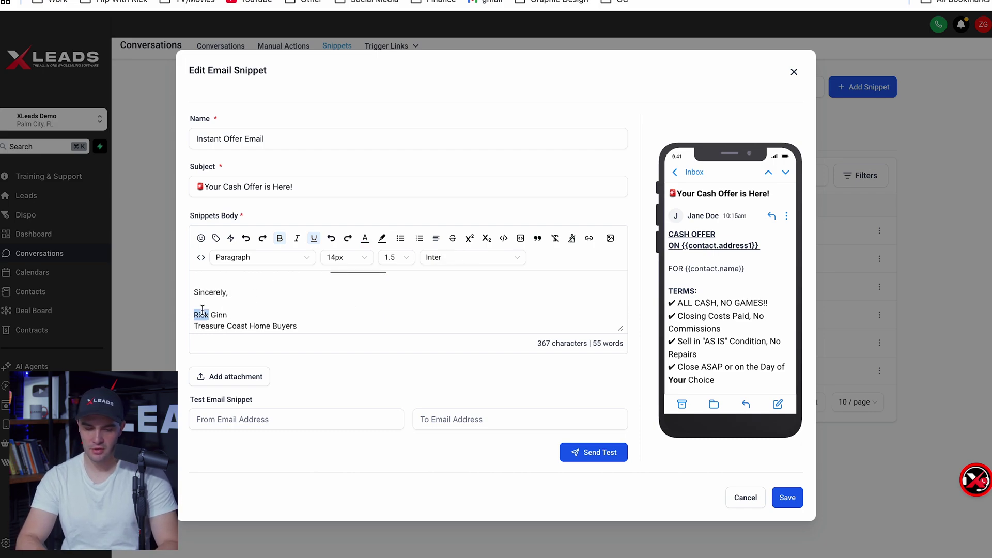
pyautogui.write('John Smith')
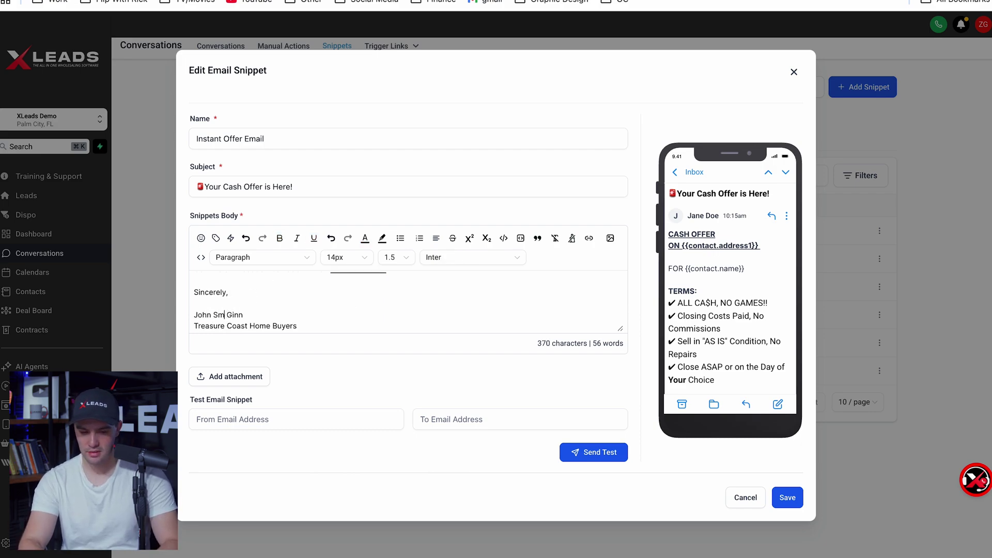
pyautogui.hotkey('alt', 'Delete')
pyautogui.moveTo(253, 326); pyautogui.dragTo(195, 327)
pyautogui.write('Palm Coast')
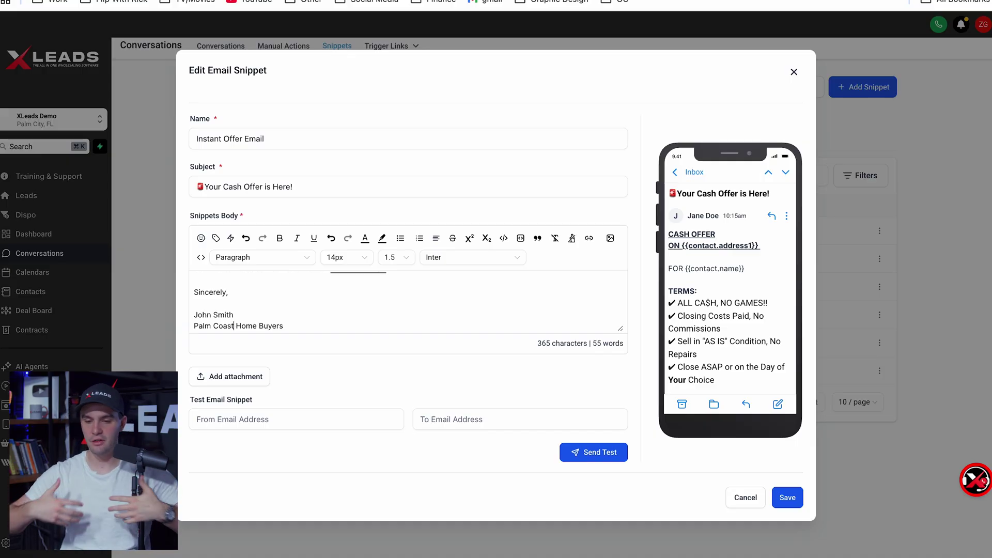
pyautogui.click(746, 506)
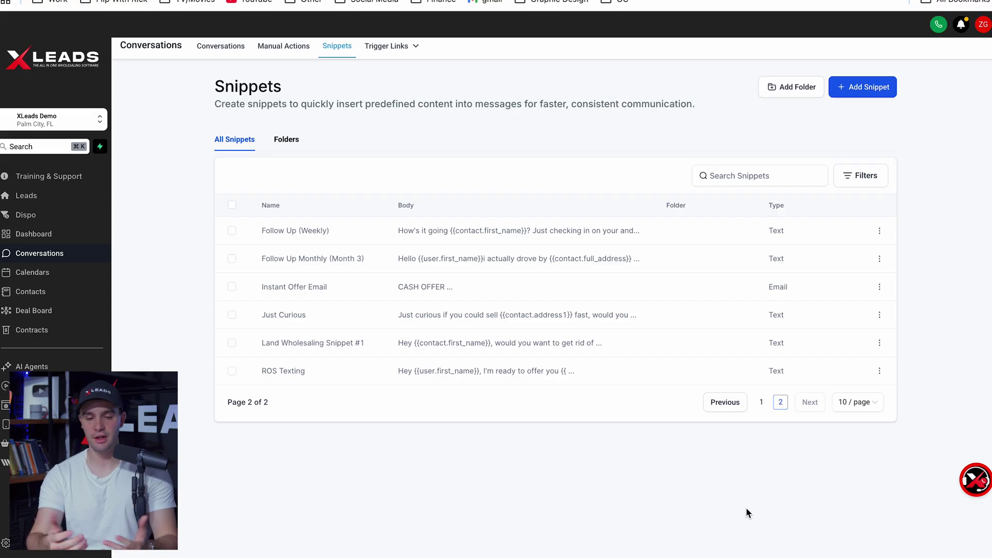
# Review the Offer Text, Manual Call and Voicemail steps, playing the Cash offer.mp3 recording through
pyautogui.click(6, 406)
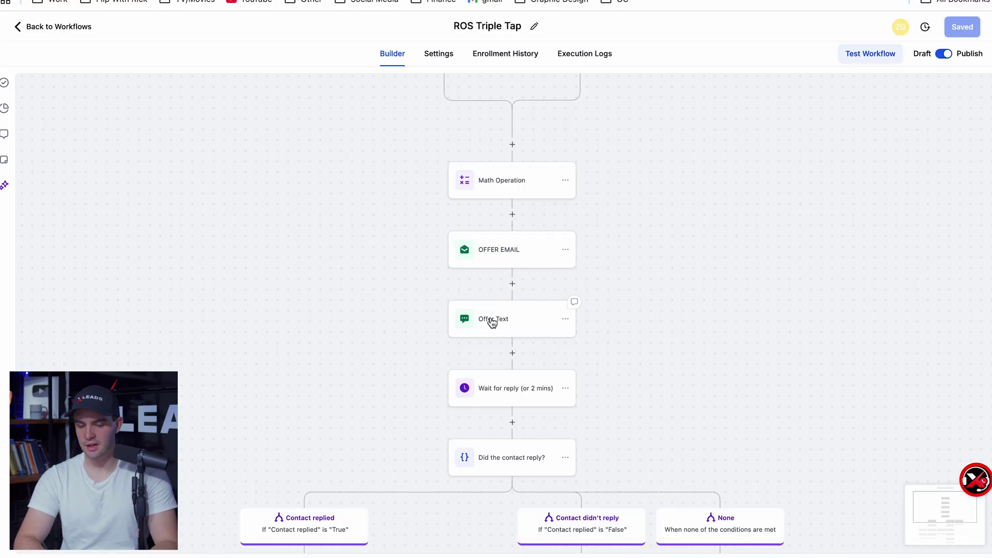
pyautogui.click(493, 323)
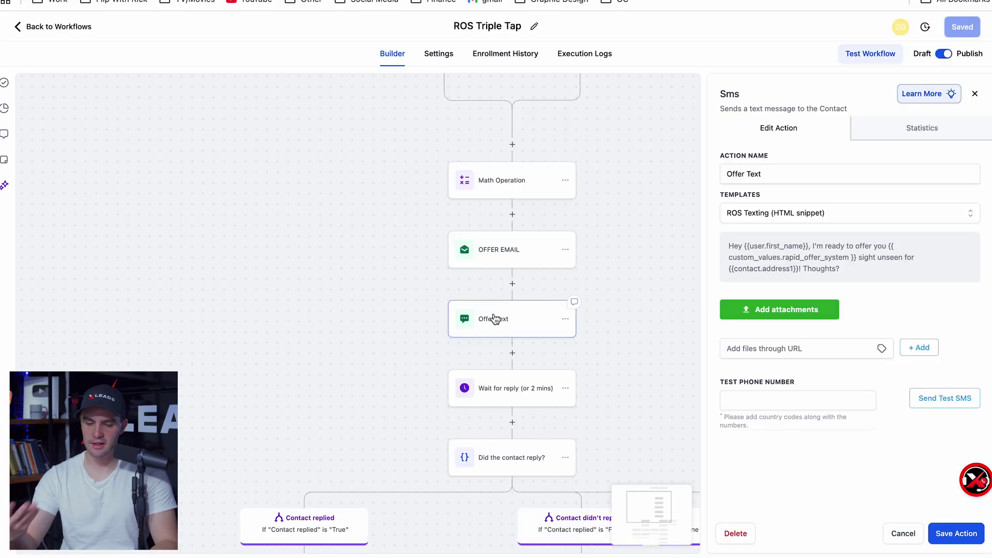
pyautogui.scroll(-4, 304, 372)
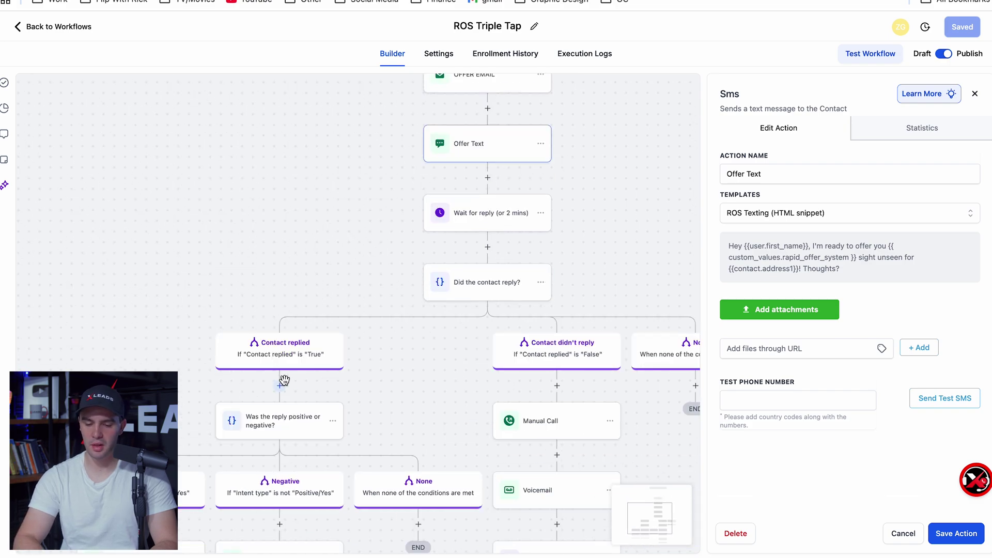
pyautogui.scroll(-1, 434, 415)
pyautogui.click(519, 389)
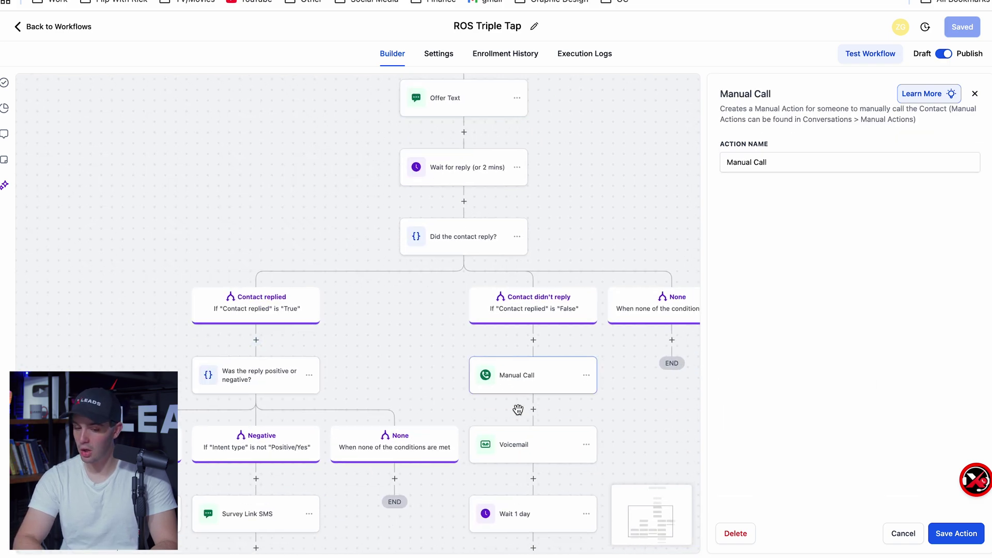
pyautogui.click(516, 445)
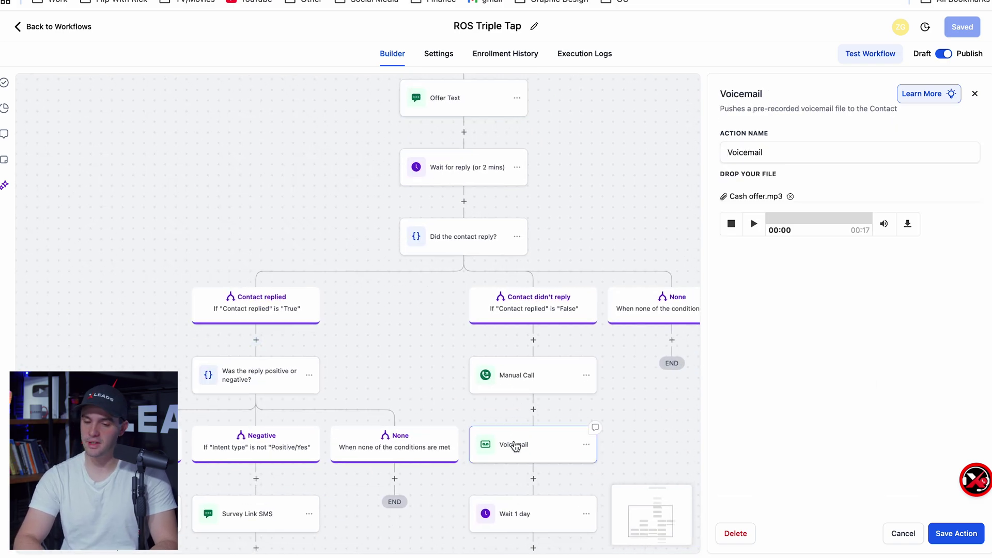
pyautogui.click(755, 224)
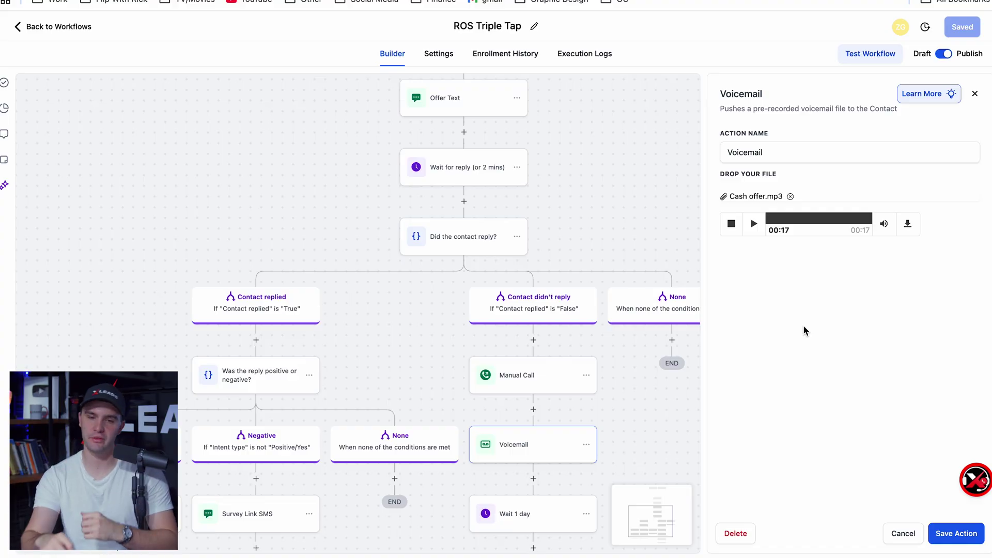
pyautogui.press('Escape')
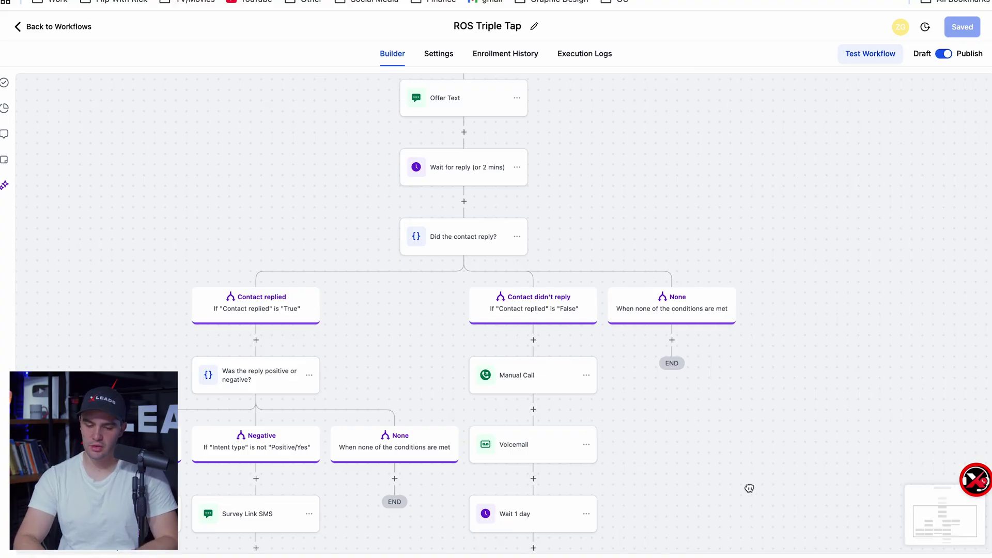
# Check the OFFER EMAIL and Offer Text steps, leaving Offer Text on the ROS Texting template
pyautogui.moveTo(749, 485); pyautogui.dragTo(740, 308)
pyautogui.scroll(10, 822, 345)
pyautogui.scroll(-1, 822, 345)
pyautogui.scroll(1, 822, 345)
pyautogui.scroll(-2, 822, 345)
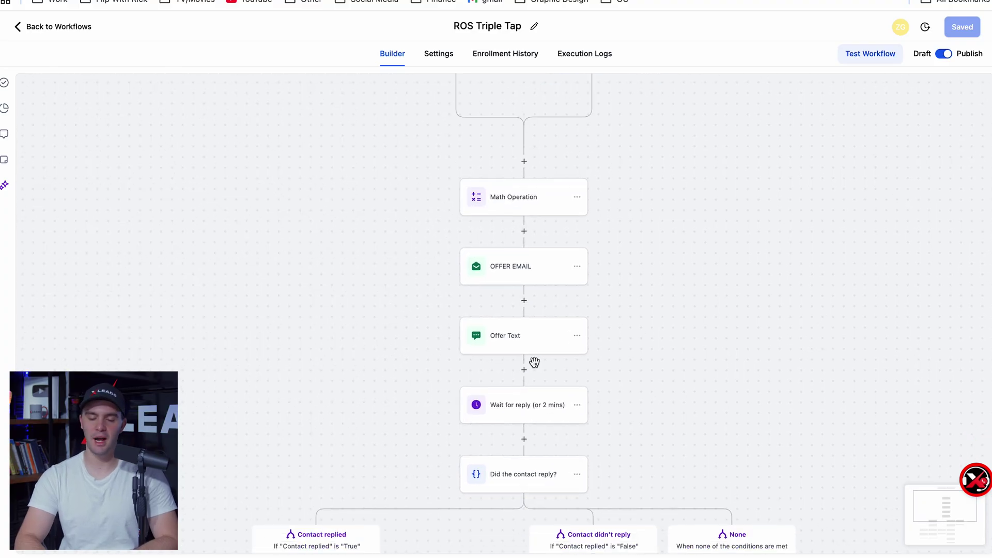
pyautogui.click(522, 274)
pyautogui.scroll(-4, 829, 341)
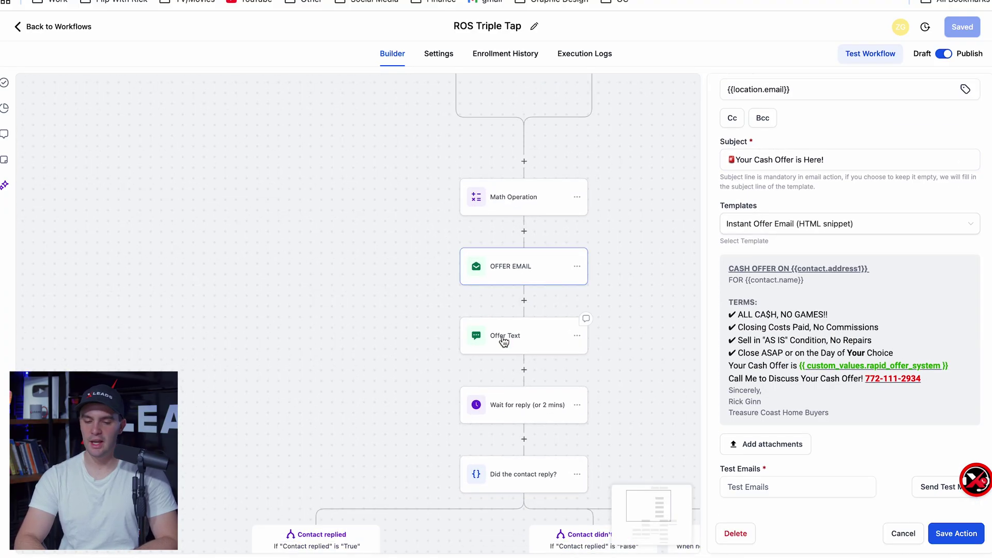
pyautogui.click(505, 337)
pyautogui.click(763, 215)
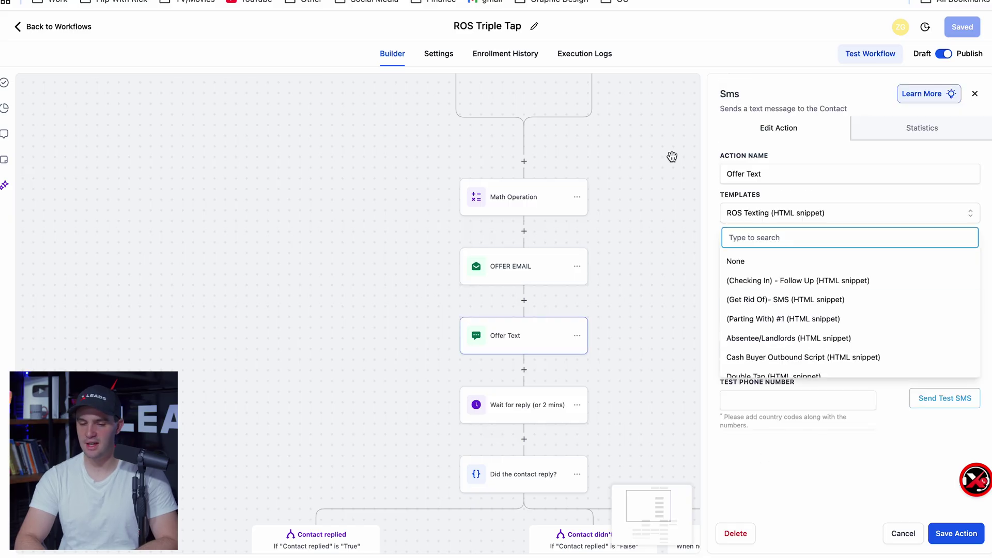
pyautogui.click(659, 172)
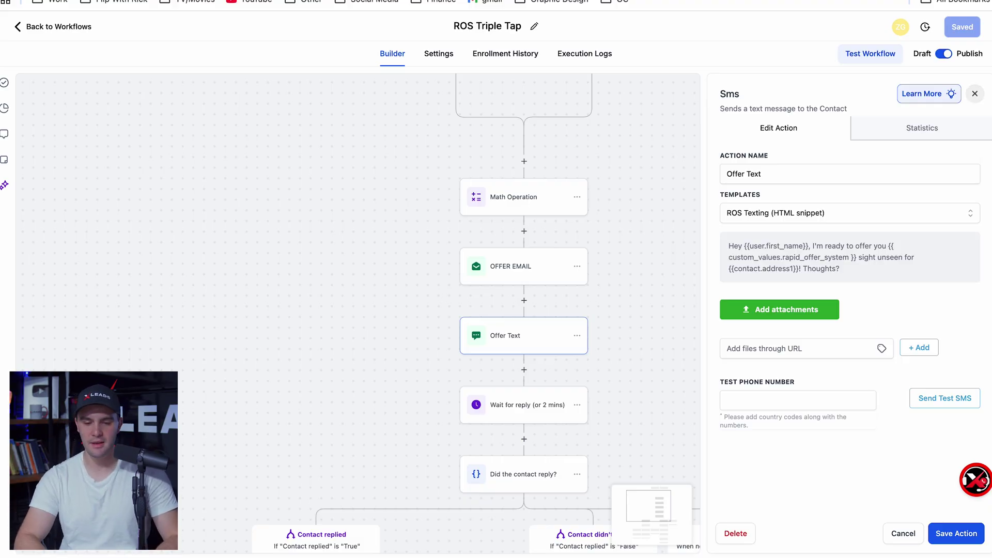
# Find the ROS Texting snippet by searching 'ros', open it for editing and select its whole body
pyautogui.click(54, 26)
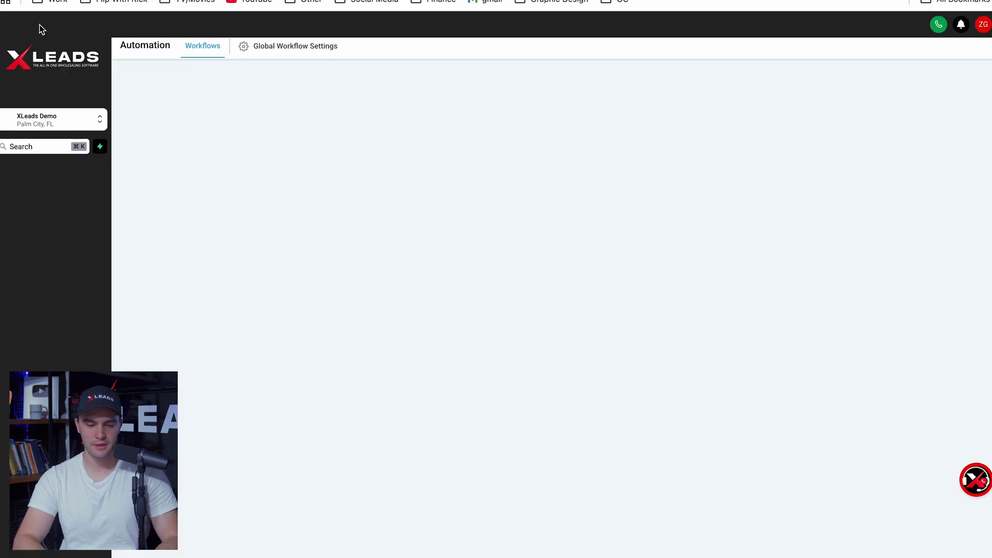
pyautogui.click(31, 253)
pyautogui.click(337, 46)
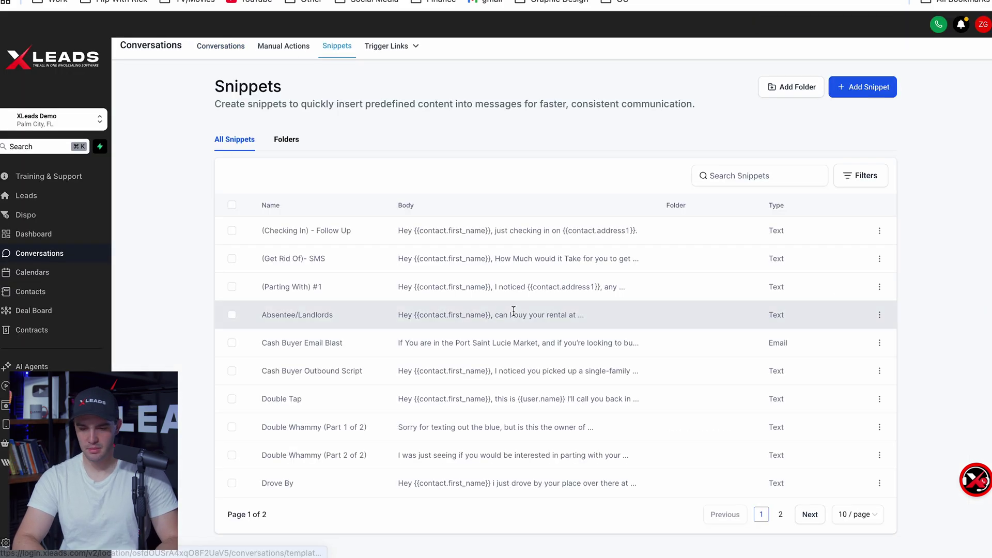
pyautogui.click(737, 174)
pyautogui.write('ros')
pyautogui.click(879, 231)
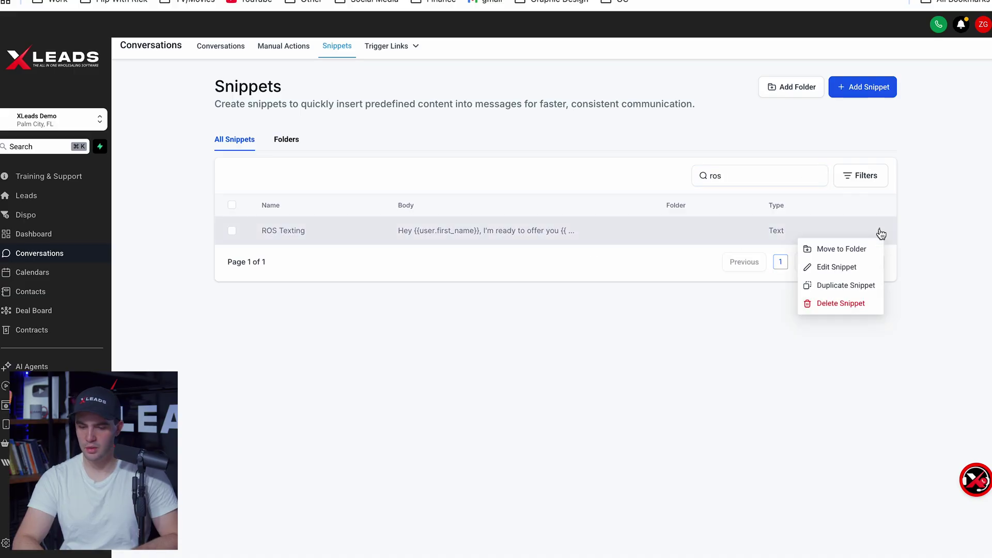
pyautogui.click(844, 263)
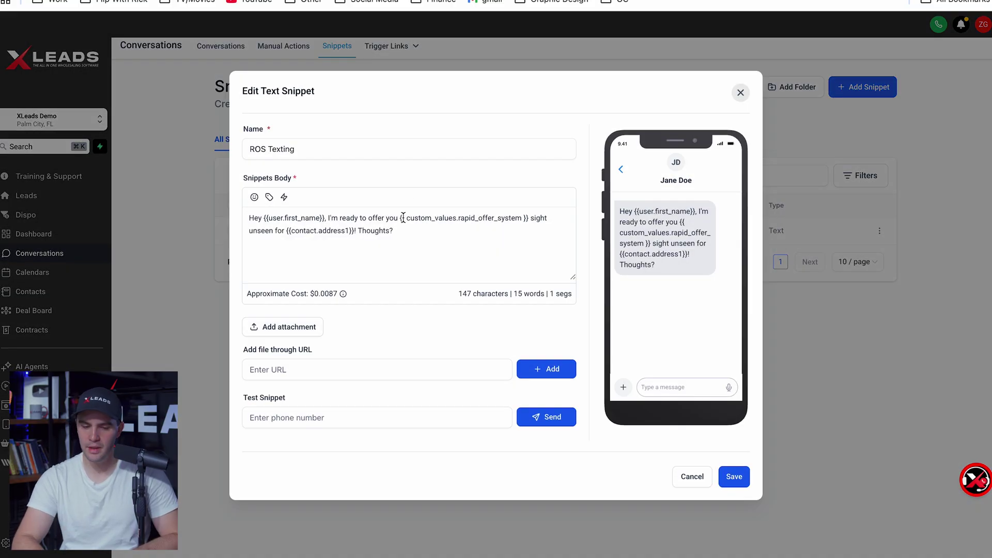
pyautogui.tripleClick(354, 223)
pyautogui.hotkey('ctrl', 'c')
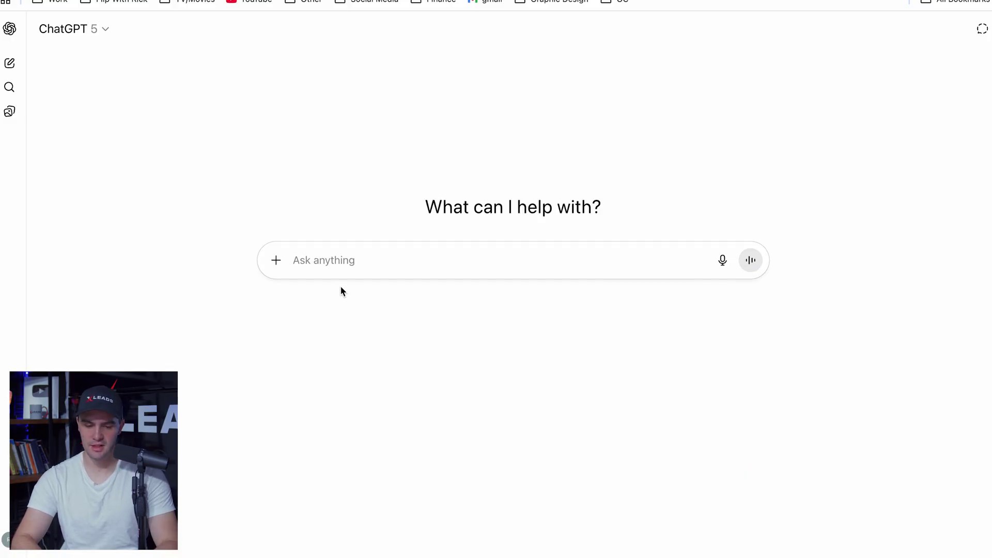
# Ask ChatGPT for 10 better variations of the pasted ROS Texting message for XLeads texting compliance
pyautogui.click(341, 273)
pyautogui.write('make')
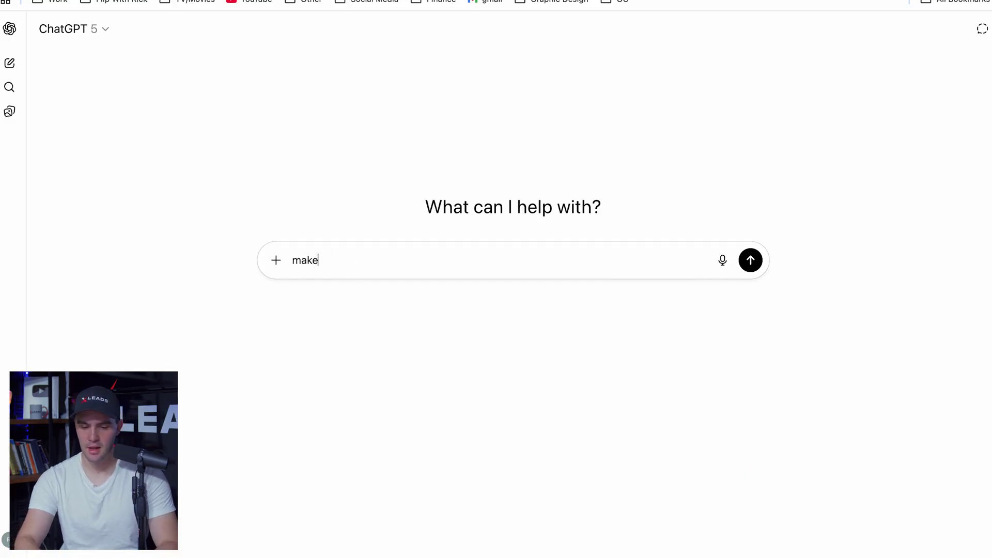
pyautogui.write(' 10 better ')
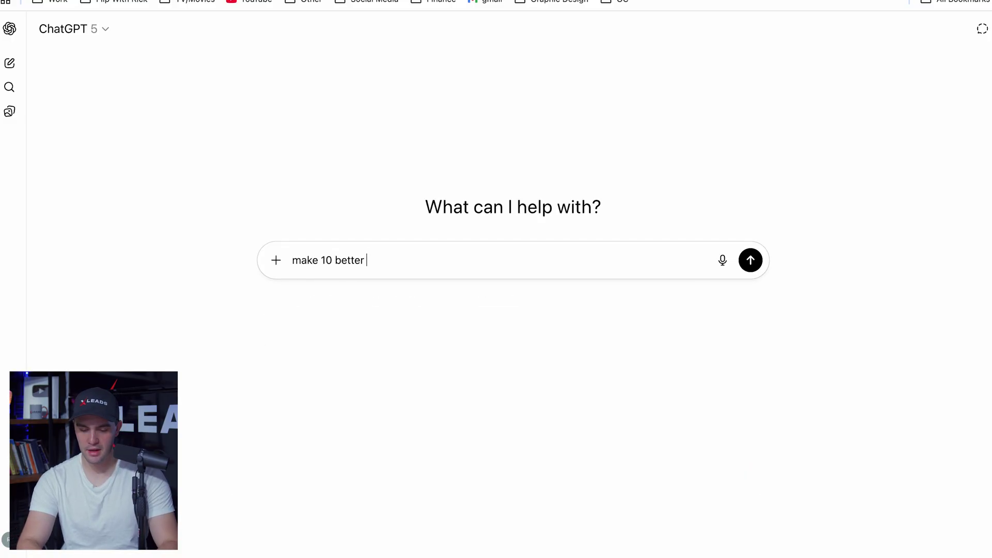
pyautogui.write('variations of this but for XLeads texting ')
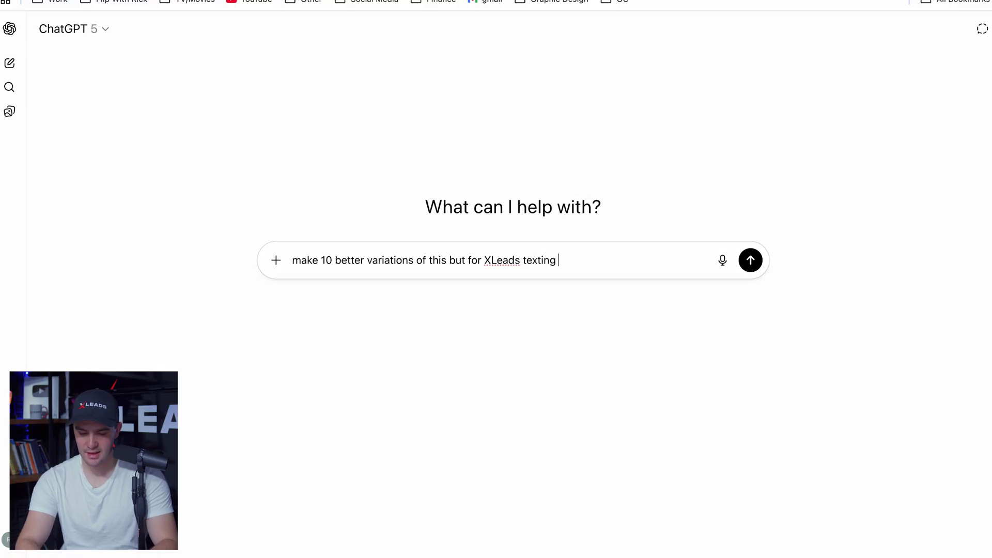
pyautogui.write('compliance')
pyautogui.write('"Hey {{user.first_name}}, I\'m ready to offer you {{ custom_values.rapid_offer_system }} sight unseen for {{contact.address1}}! Thoughts?:"')
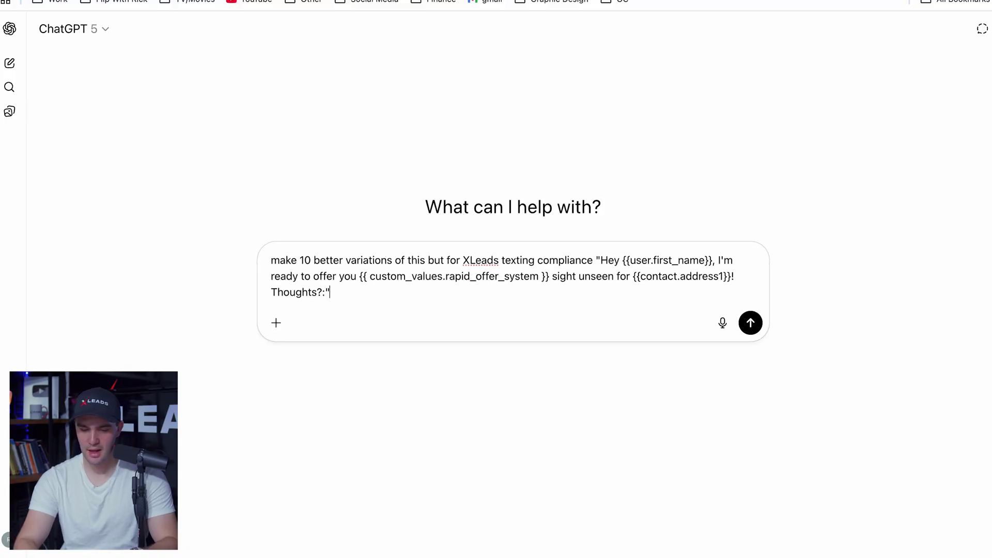
pyautogui.write('"')
pyautogui.press('Return')
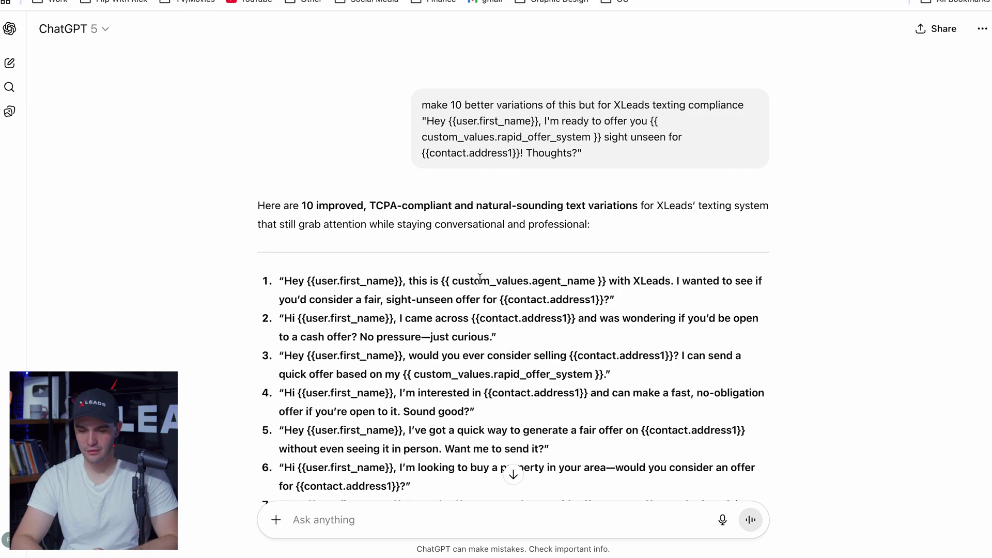
pyautogui.scroll(-5, 413, 269)
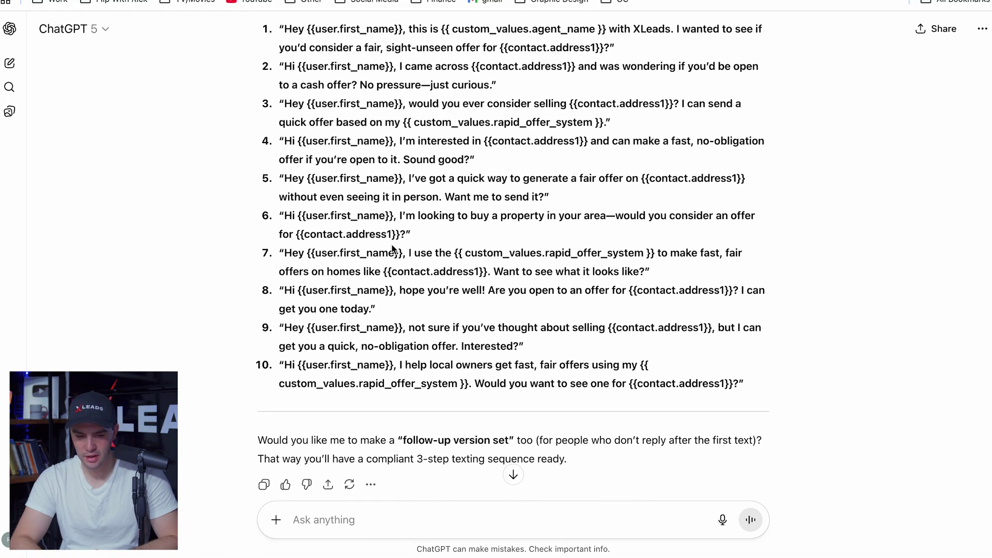
pyautogui.moveTo(454, 215); pyautogui.dragTo(549, 216)
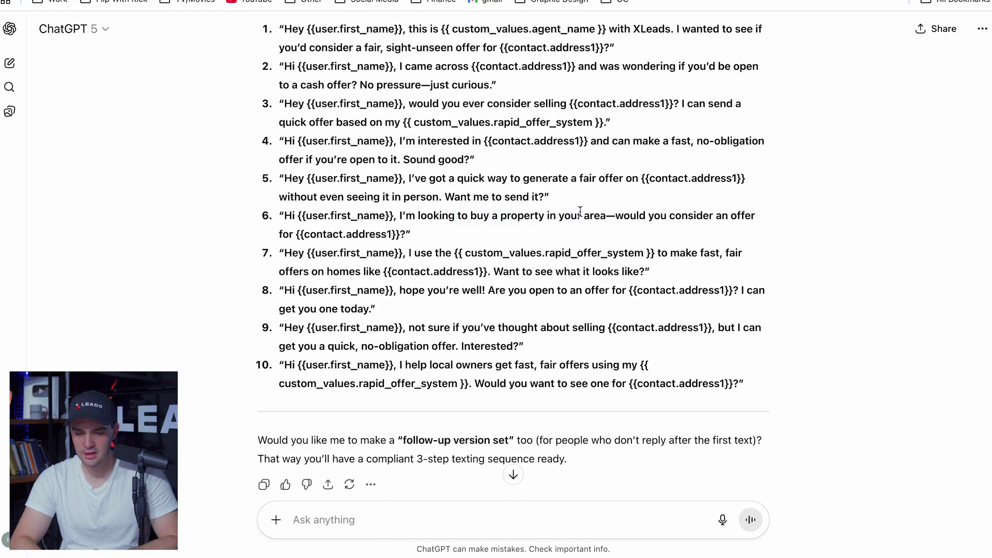
pyautogui.scroll(-3, 389, 323)
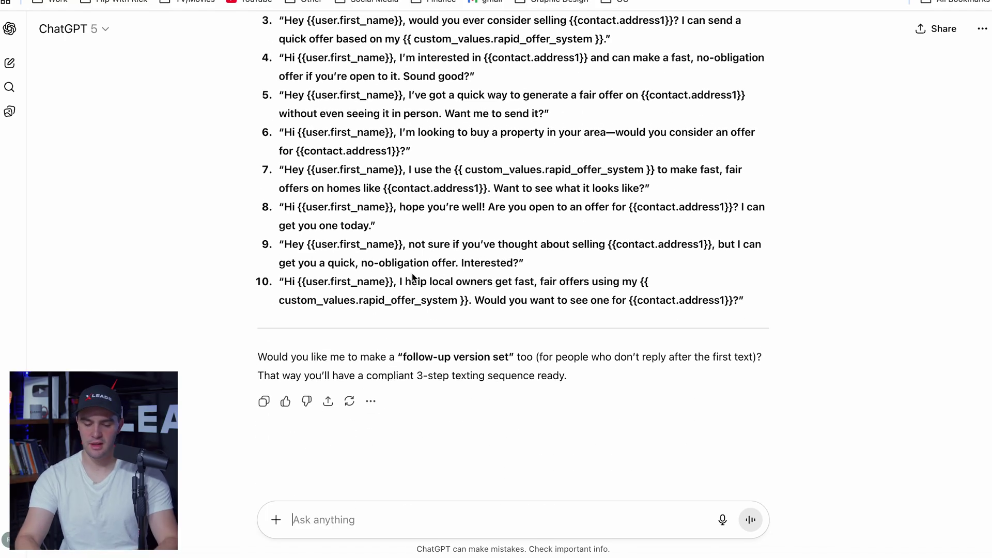
# Request shorter versions keeping the custom offer value, then copy suggestion 4's text
pyautogui.write('make it shorter but ')
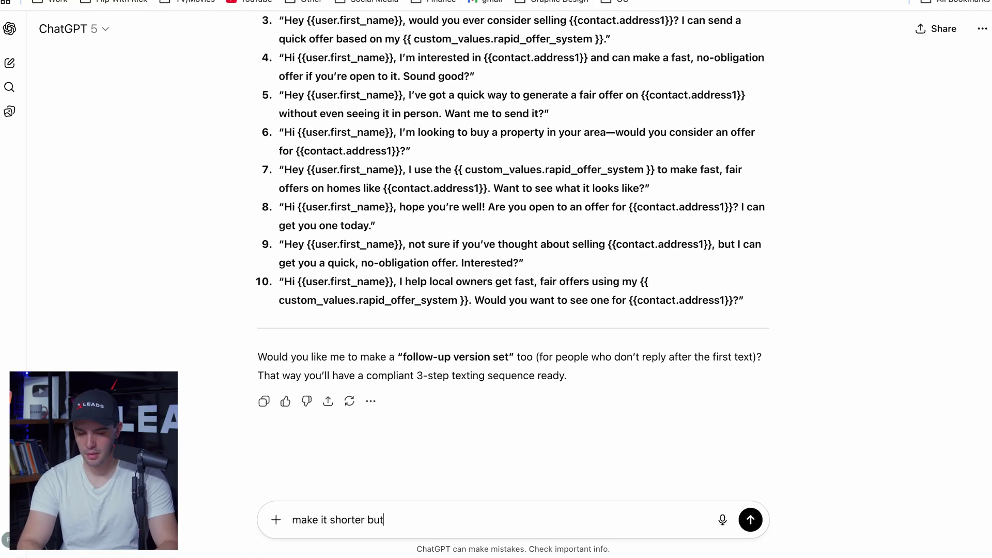
pyautogui.write('witht h')
pyautogui.press('BackSpace')
pyautogui.press('BackSpace')
pyautogui.press('BackSpace')
pyautogui.write('the custinm')
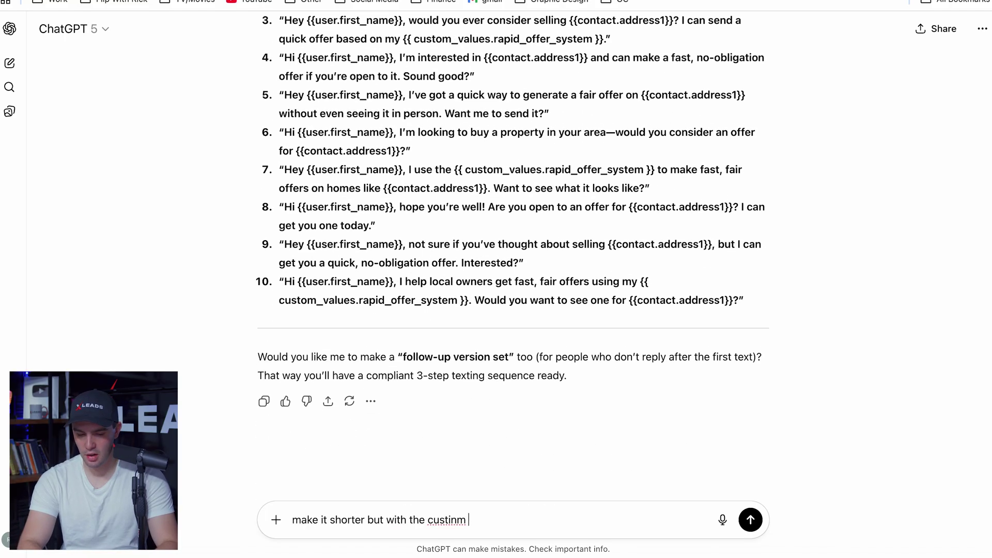
pyautogui.press('BackSpace')
pyautogui.press('BackSpace')
pyautogui.press('BackSpace')
pyautogui.press('BackSpace')
pyautogui.write('om offer "')
pyautogui.hotkey('ctrl', 'v')
pyautogui.write('" lik')
pyautogui.press('Return')
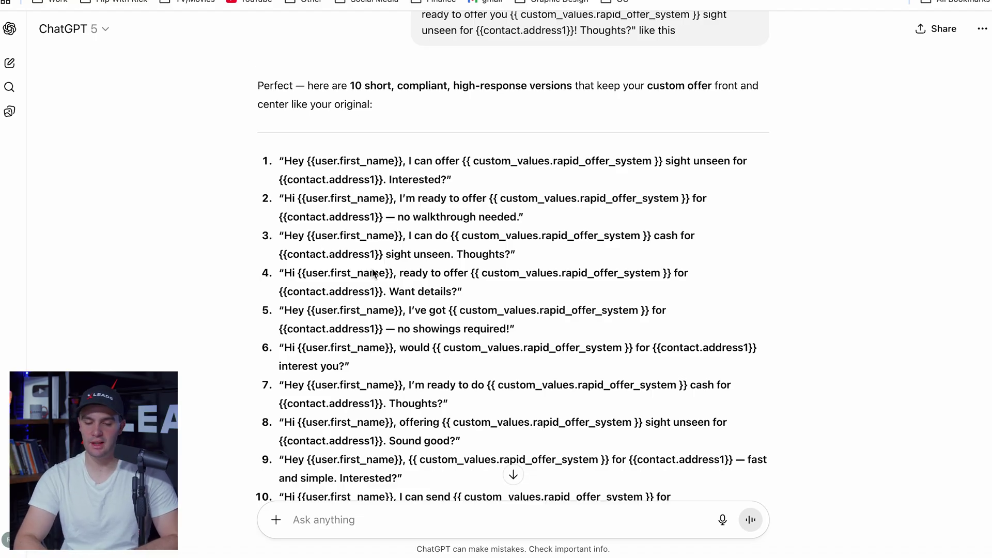
pyautogui.moveTo(457, 290); pyautogui.dragTo(285, 273)
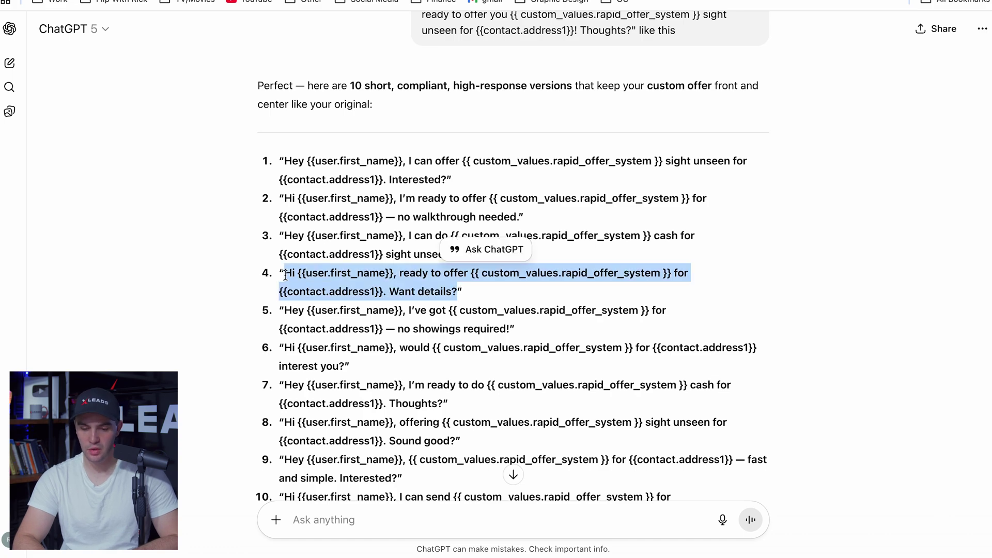
pyautogui.rightClick(314, 285)
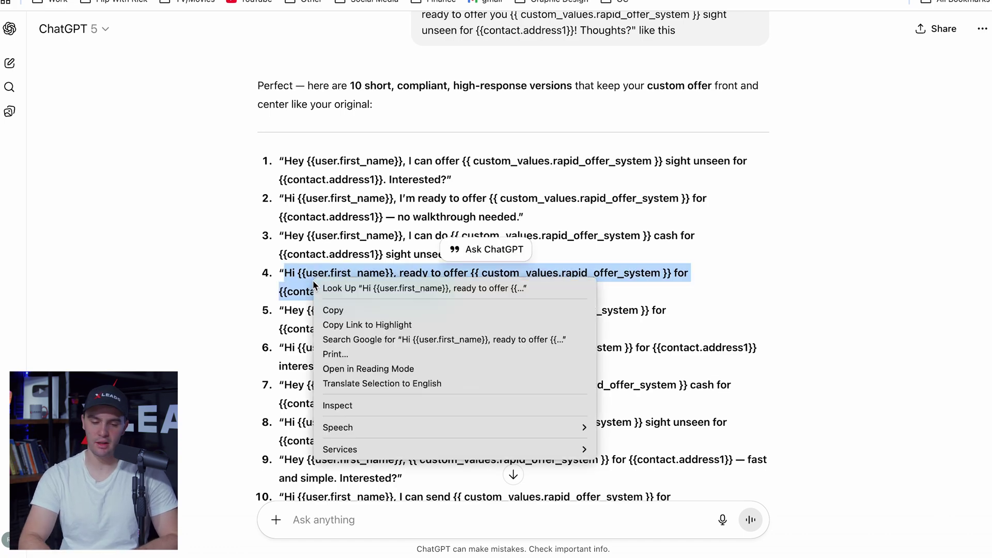
pyautogui.click(331, 308)
# Discard the current snippet edit and start a new text snippet named 'ROS #2'
pyautogui.hotkey('ctrl', 'Tab')
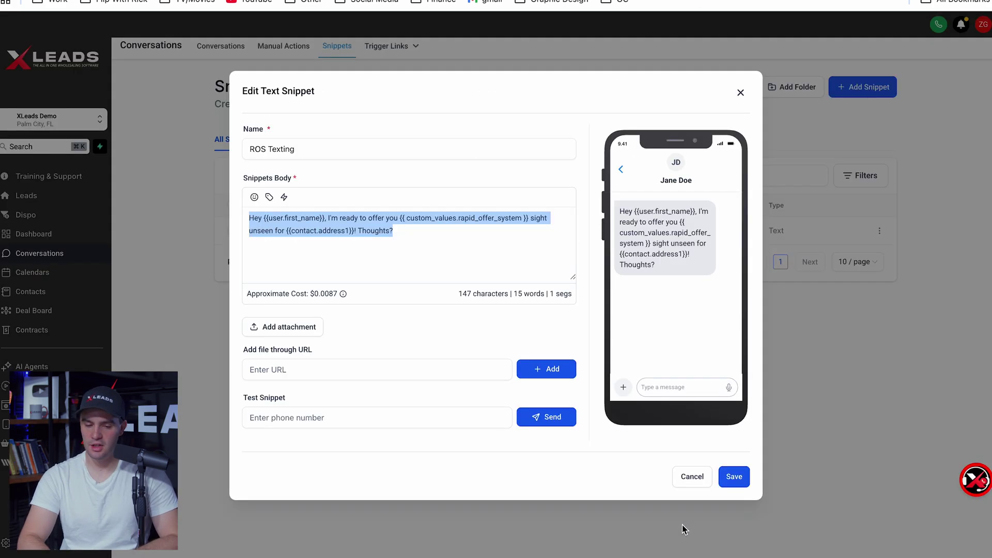
pyautogui.click(696, 485)
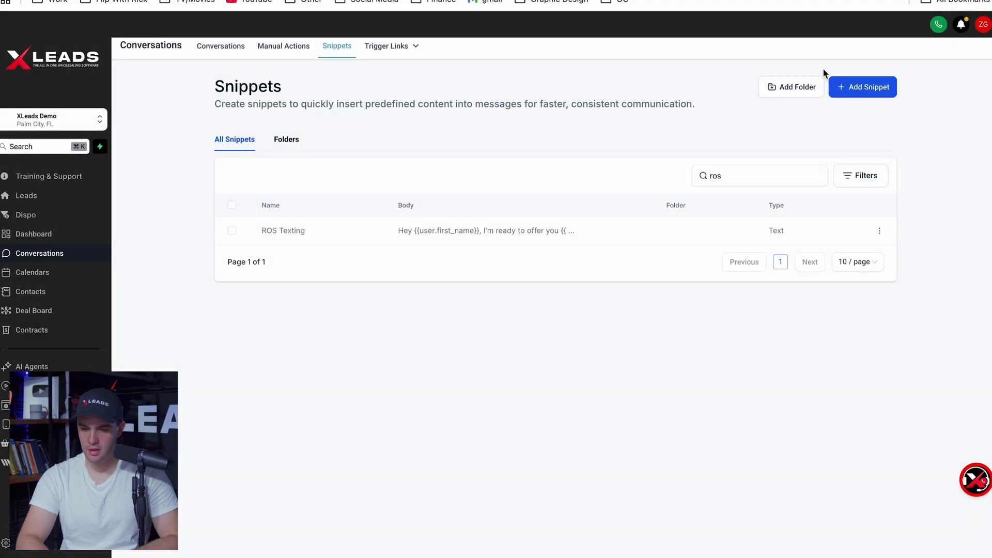
pyautogui.click(855, 87)
pyautogui.click(850, 111)
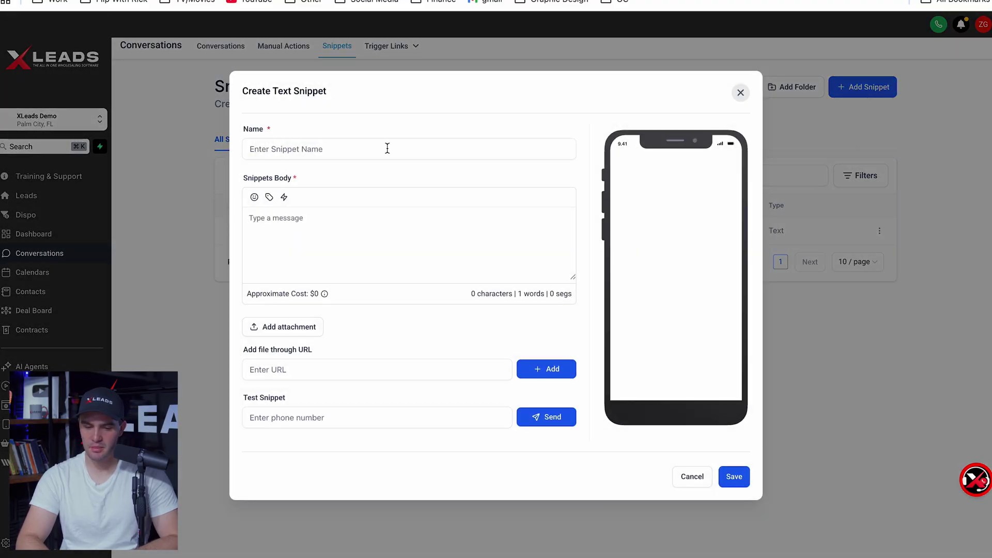
pyautogui.click(308, 150)
pyautogui.write('ROS ')
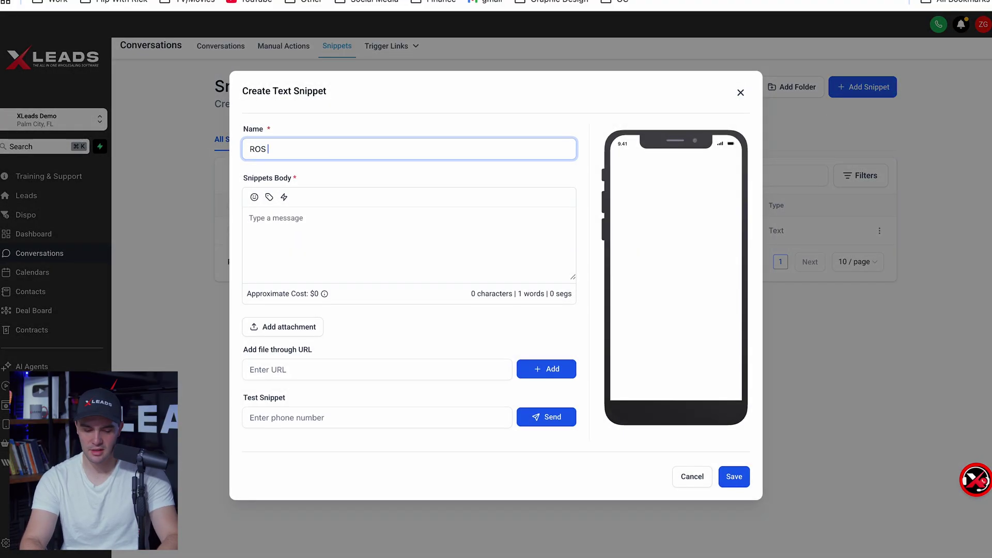
pyautogui.write('#2')
# Paste the suggestion, clear the old text, and insert the contact's first name after 'Hi'
pyautogui.click(310, 223)
pyautogui.hotkey('ctrl', 'v')
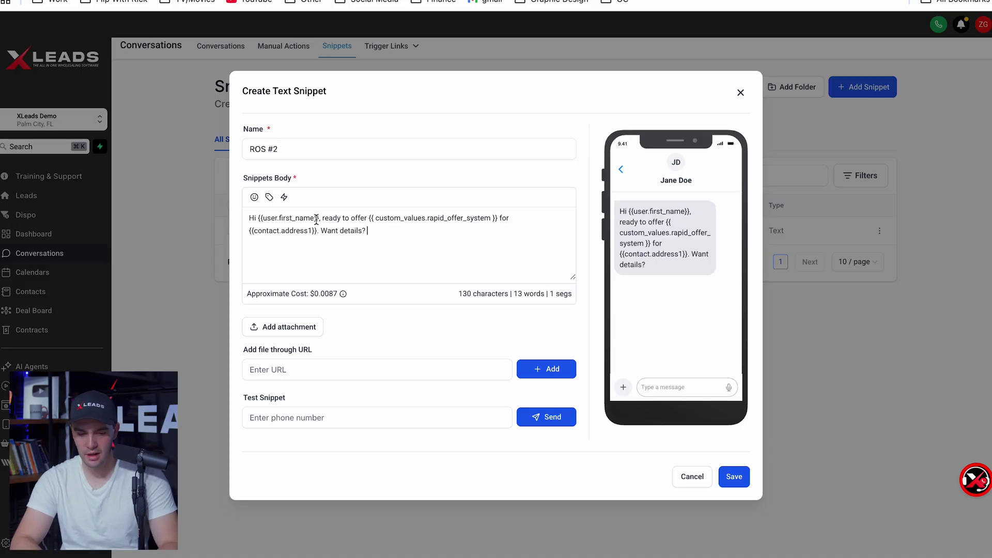
pyautogui.moveTo(319, 217); pyautogui.dragTo(262, 218)
pyautogui.click(262, 218)
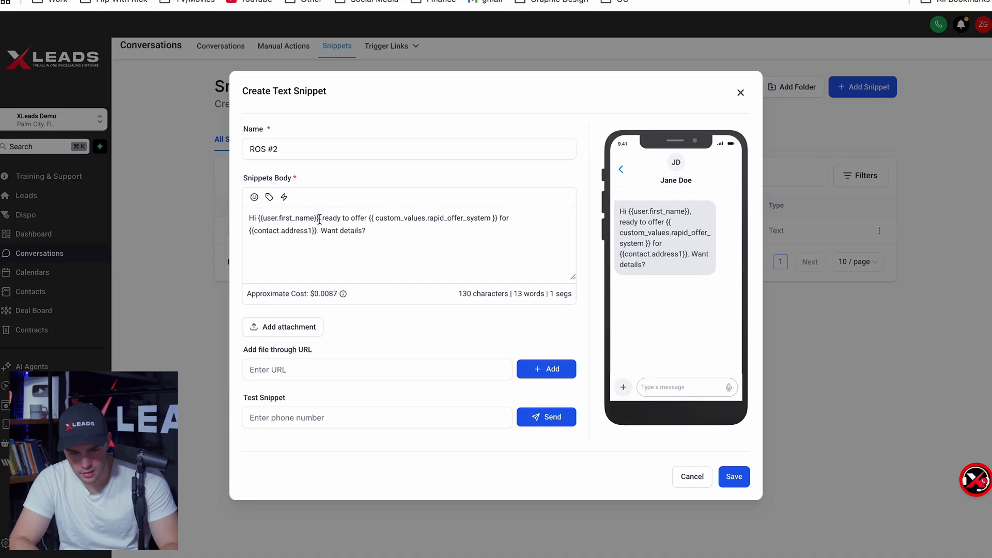
pyautogui.moveTo(320, 218); pyautogui.dragTo(282, 218)
pyautogui.press('BackSpace')
pyautogui.press('BackSpace')
pyautogui.press('BackSpace')
pyautogui.hotkey('ctrl', 'shift', 'End')
pyautogui.press('Delete')
pyautogui.click(270, 197)
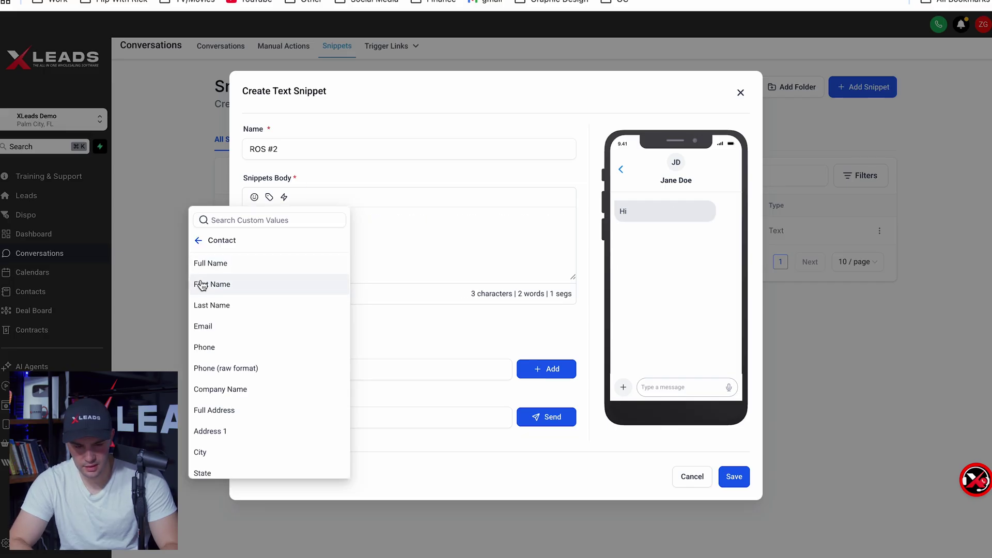
pyautogui.click(209, 283)
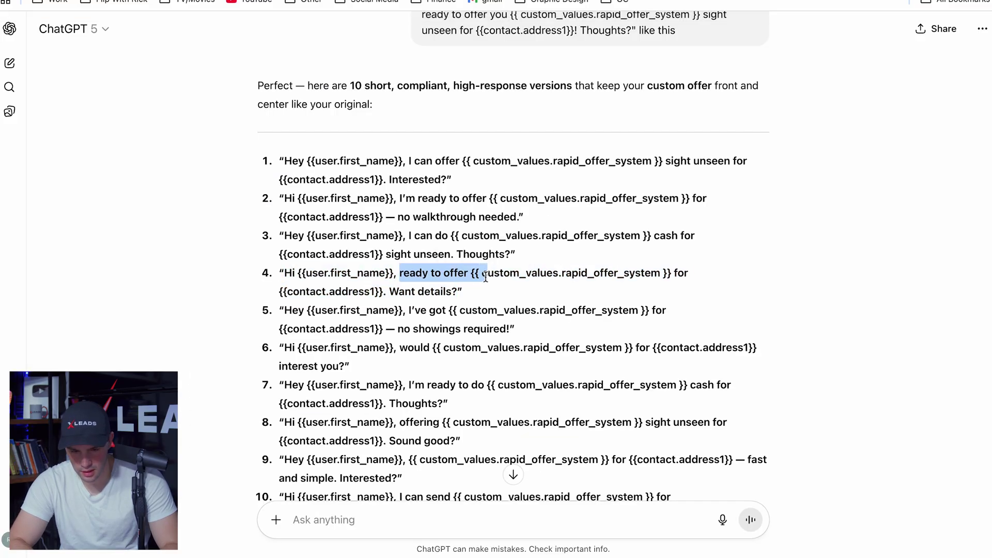
# Insert the Rapid Offer System custom value followed by 'for'
pyautogui.moveTo(489, 273); pyautogui.dragTo(471, 273)
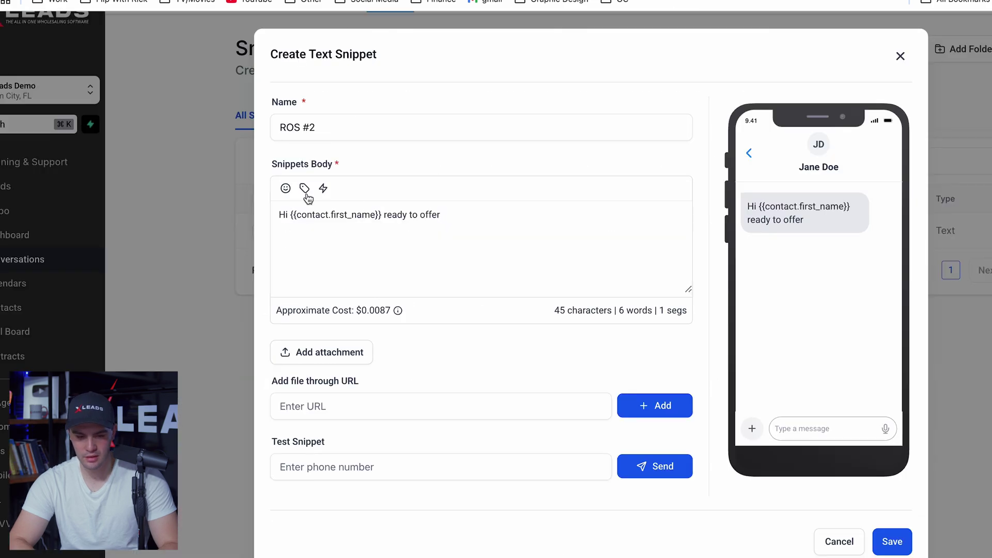
pyautogui.click(305, 191)
pyautogui.click(215, 243)
pyautogui.click(247, 220)
pyautogui.write('offer')
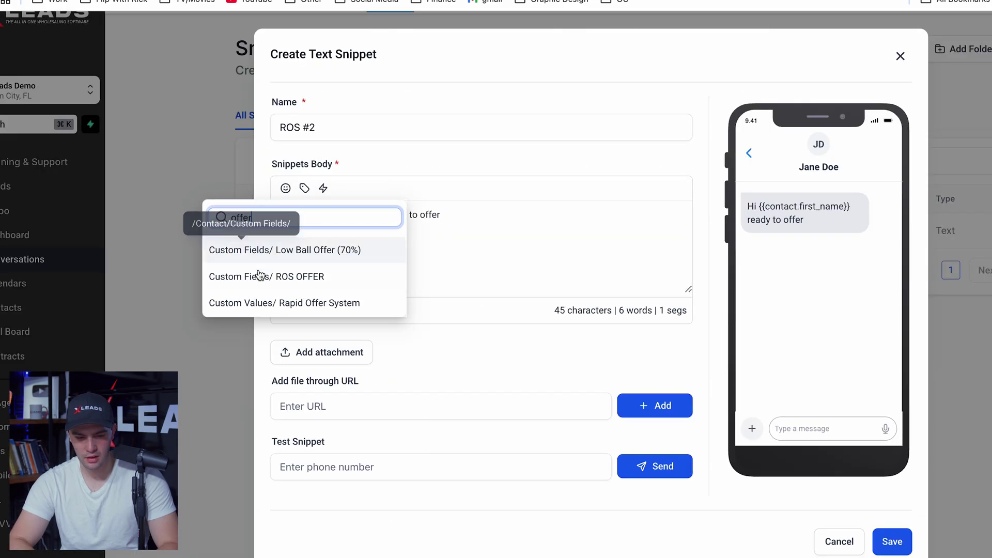
pyautogui.click(304, 188)
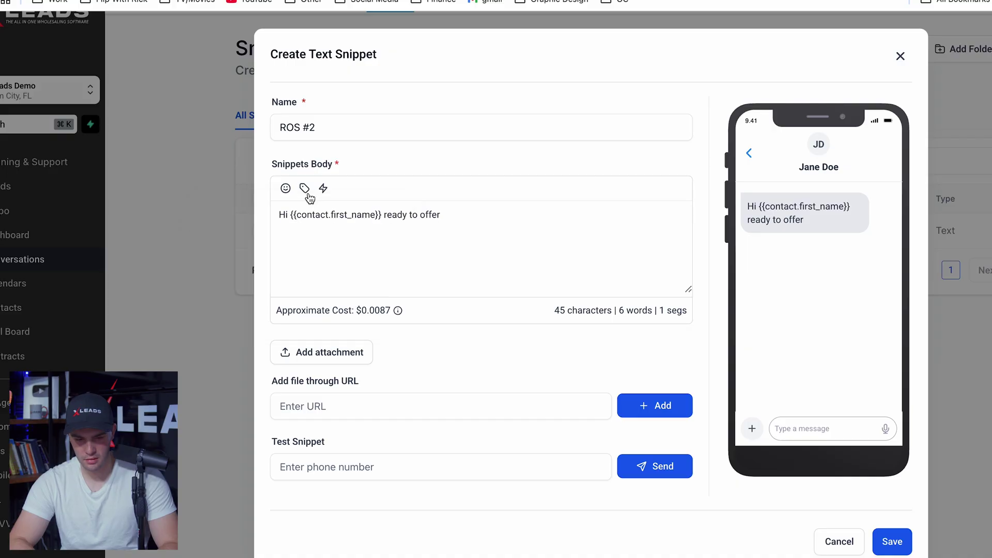
pyautogui.click(304, 189)
pyautogui.click(290, 164)
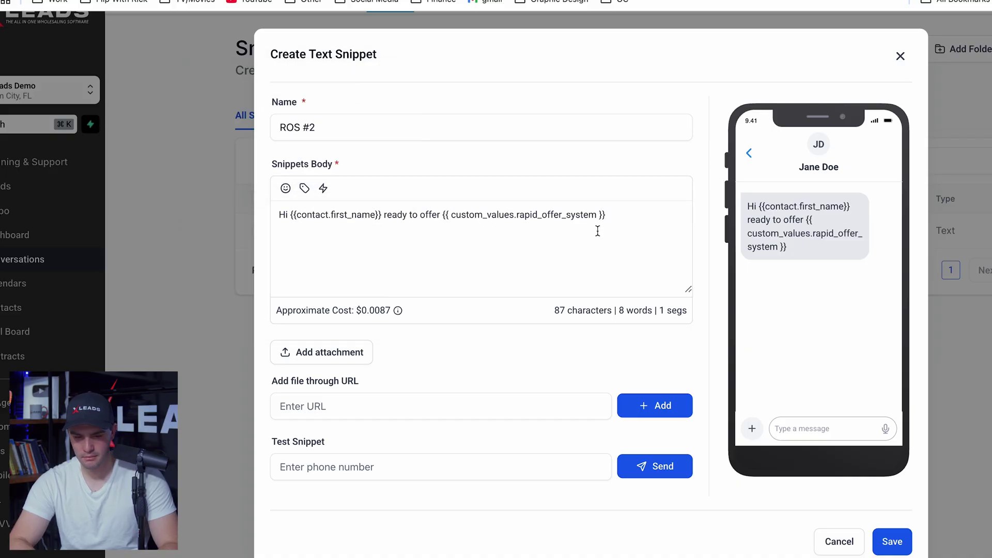
pyautogui.write('for')
# Add the contact's Address 1 placeholder and 'sight unseen. Thoughts?', then save the snippet
pyautogui.click(304, 188)
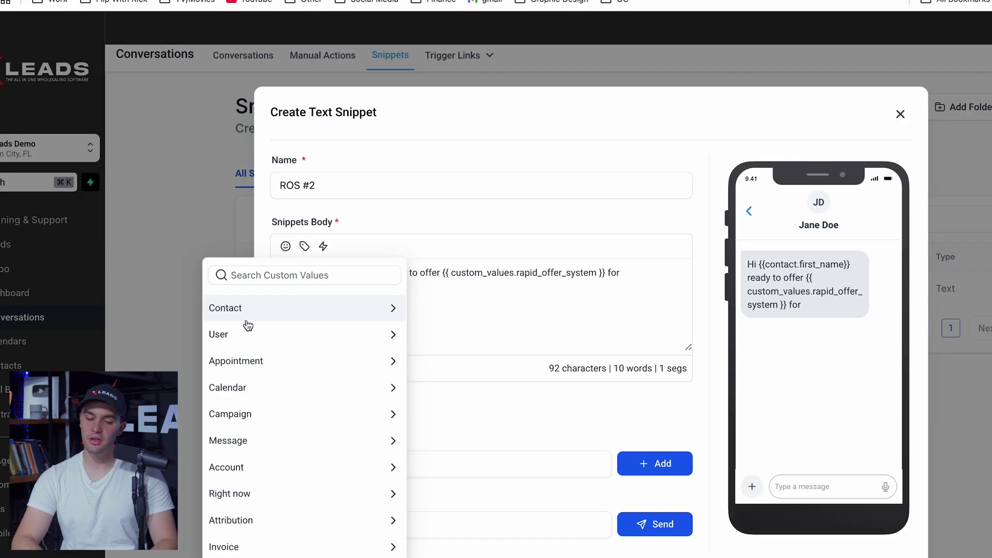
pyautogui.click(248, 308)
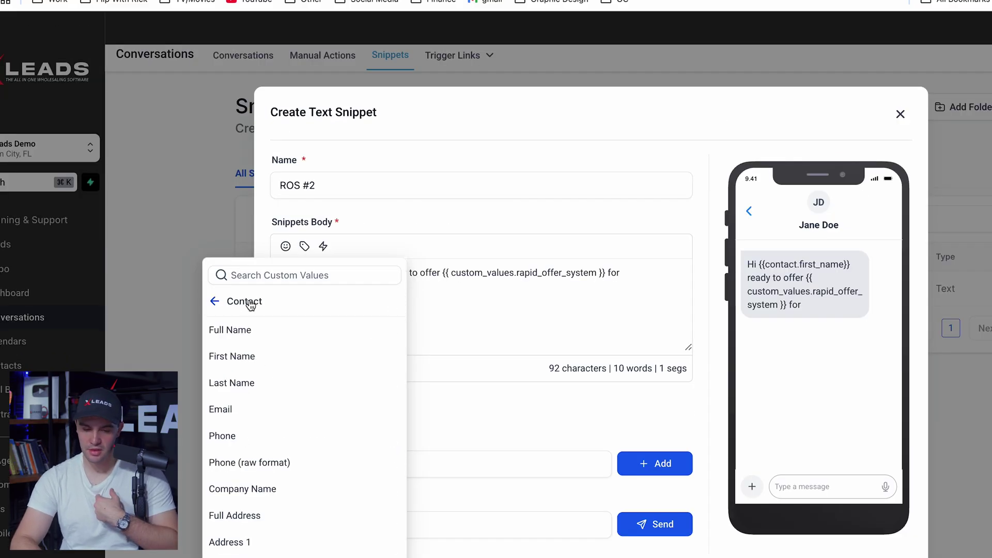
pyautogui.scroll(-2, 247, 442)
pyautogui.click(243, 427)
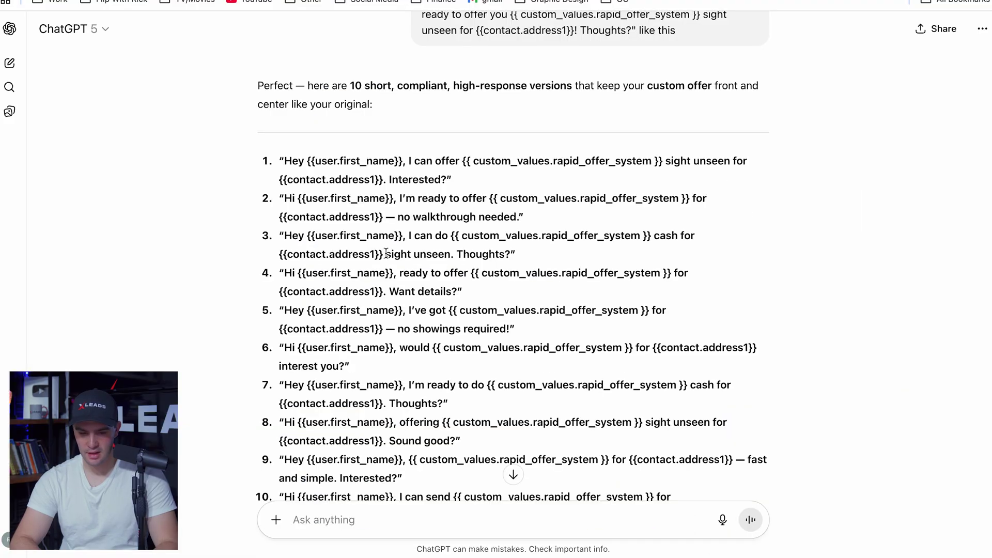
pyautogui.moveTo(386, 254); pyautogui.dragTo(515, 254)
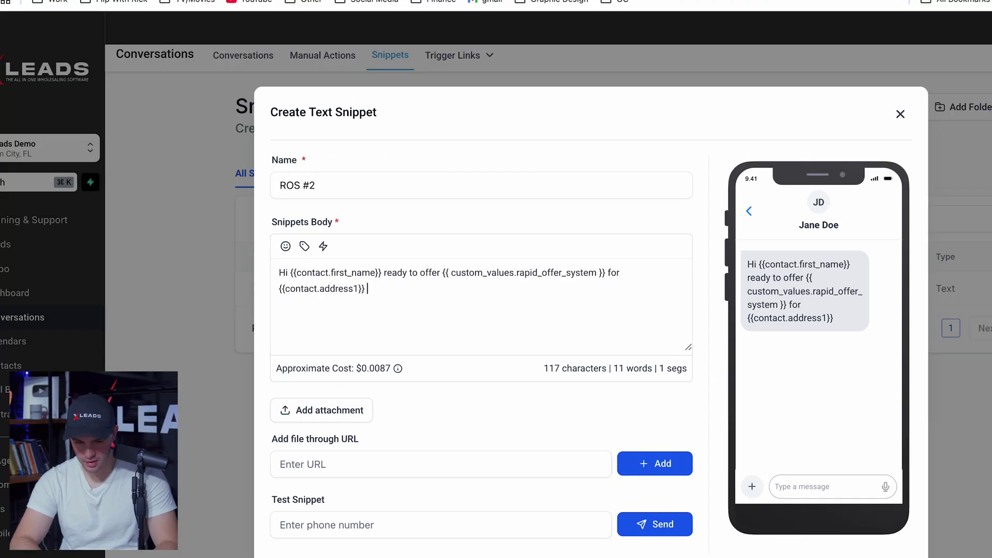
pyautogui.press('super+v')
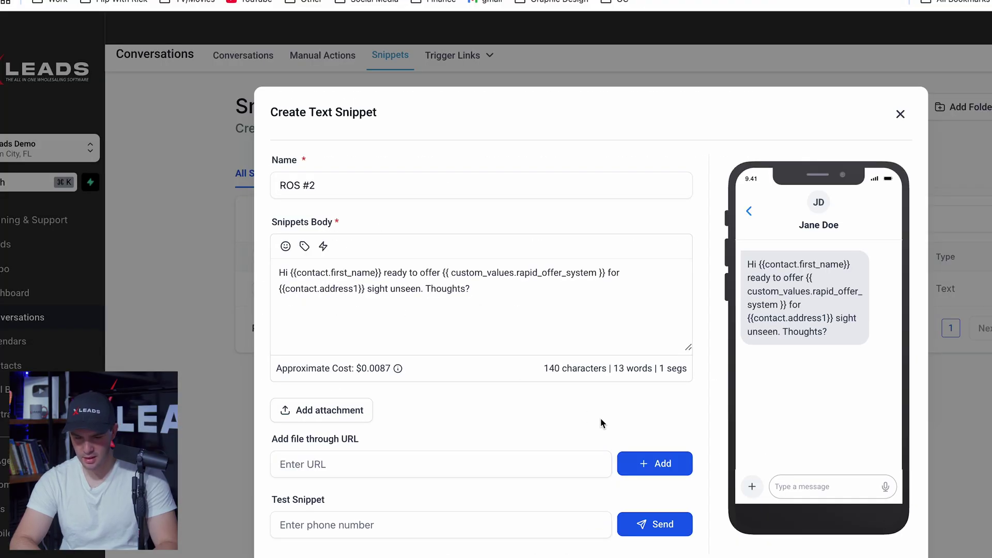
pyautogui.scroll(-3, 597, 406)
pyautogui.click(883, 459)
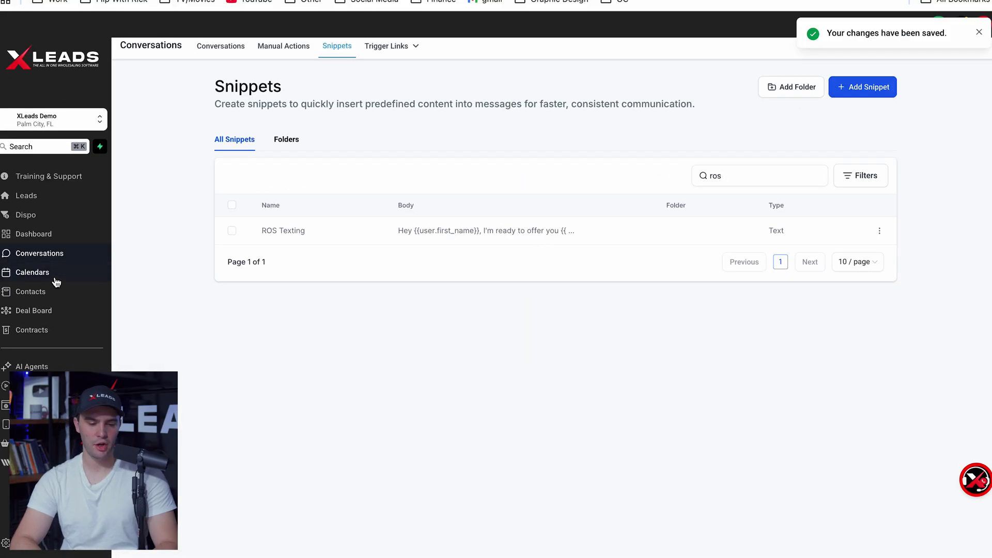
# Set the ROS Triple Tap workflow's Offer Text step to use the ROS #2 snippet template
pyautogui.click(31, 386)
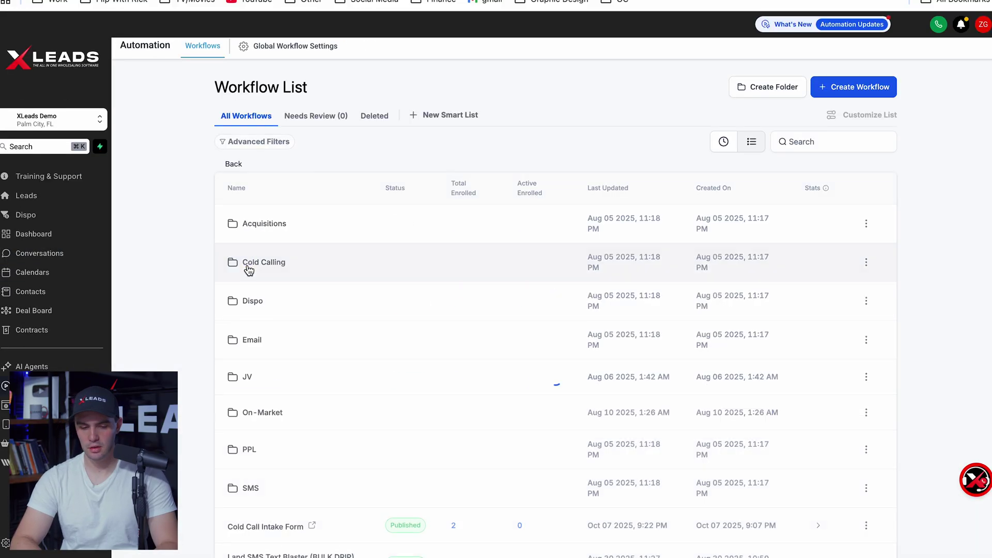
pyautogui.click(260, 344)
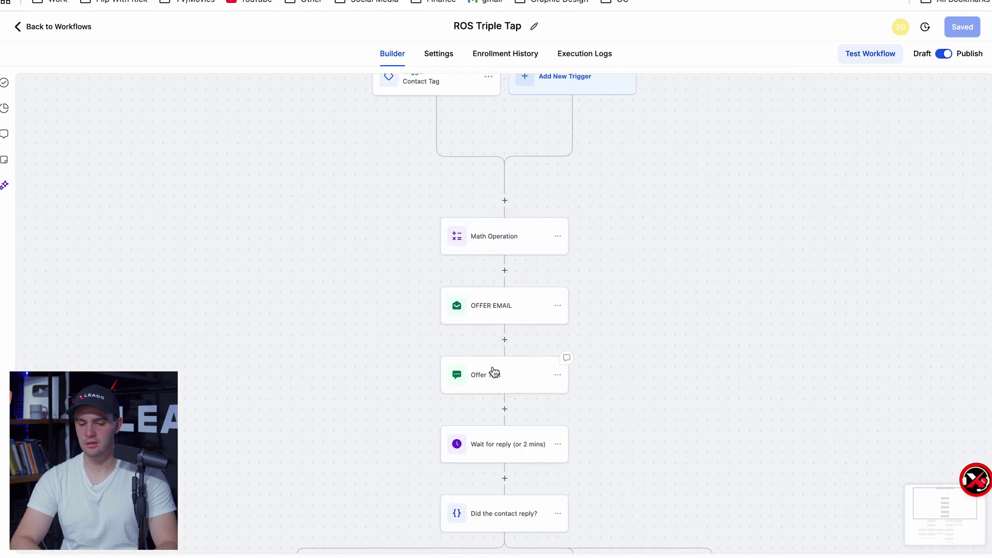
pyautogui.click(494, 372)
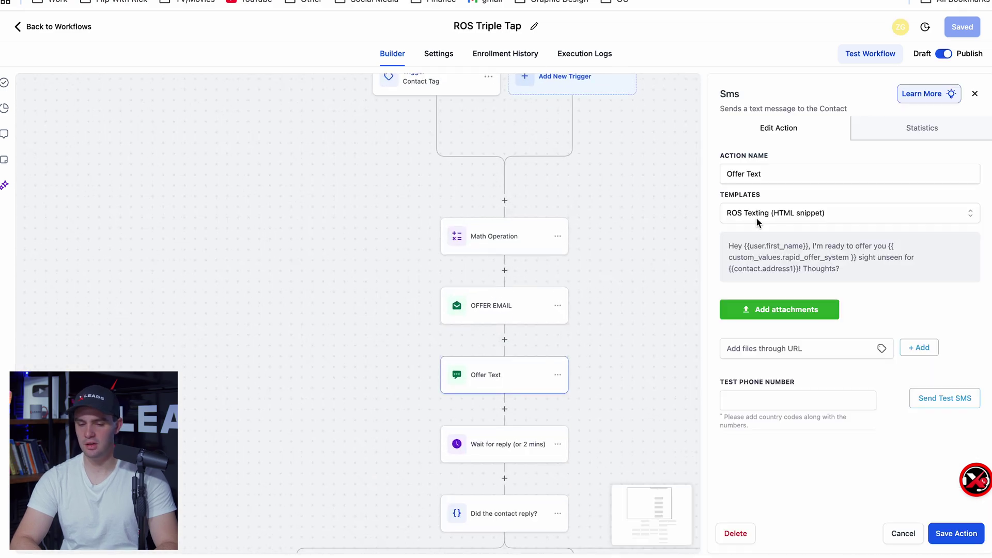
pyautogui.click(769, 214)
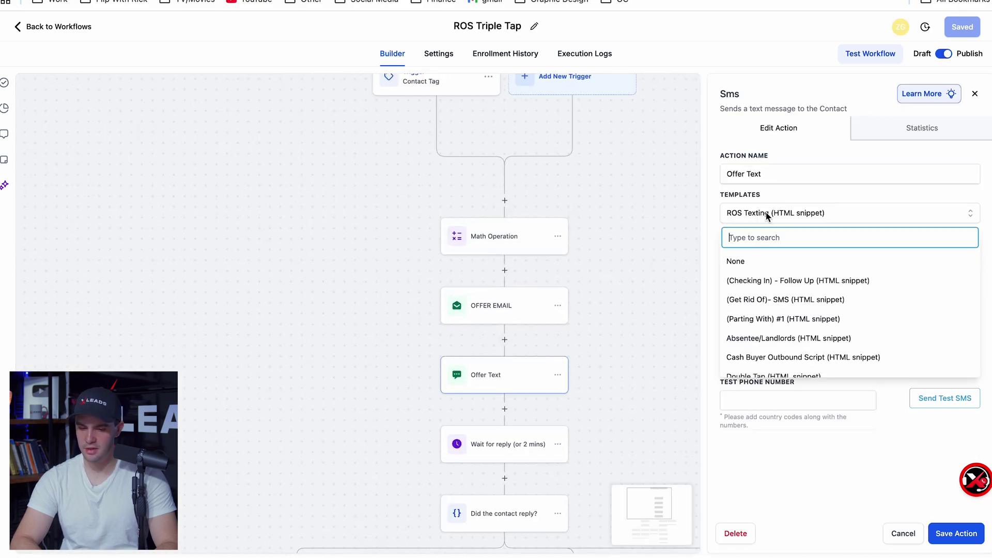
pyautogui.write('ros')
pyautogui.click(763, 258)
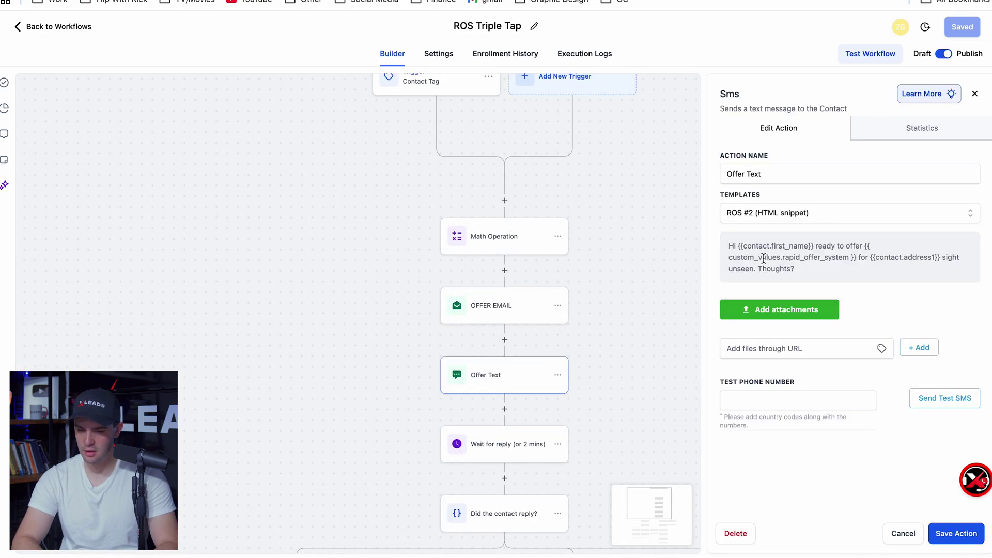
pyautogui.click(829, 212)
pyautogui.click(790, 279)
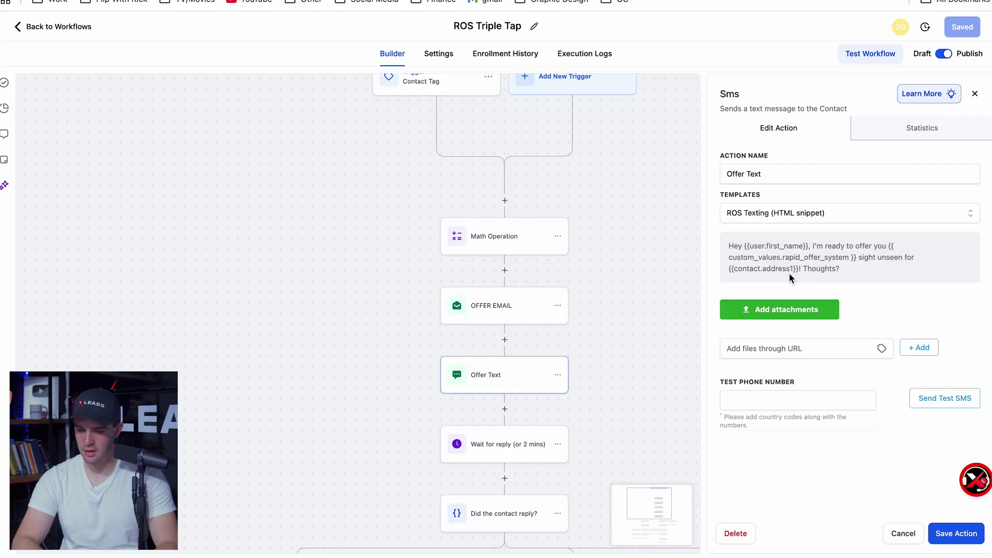
pyautogui.click(809, 221)
pyautogui.write('ros')
pyautogui.click(832, 281)
pyautogui.click(696, 327)
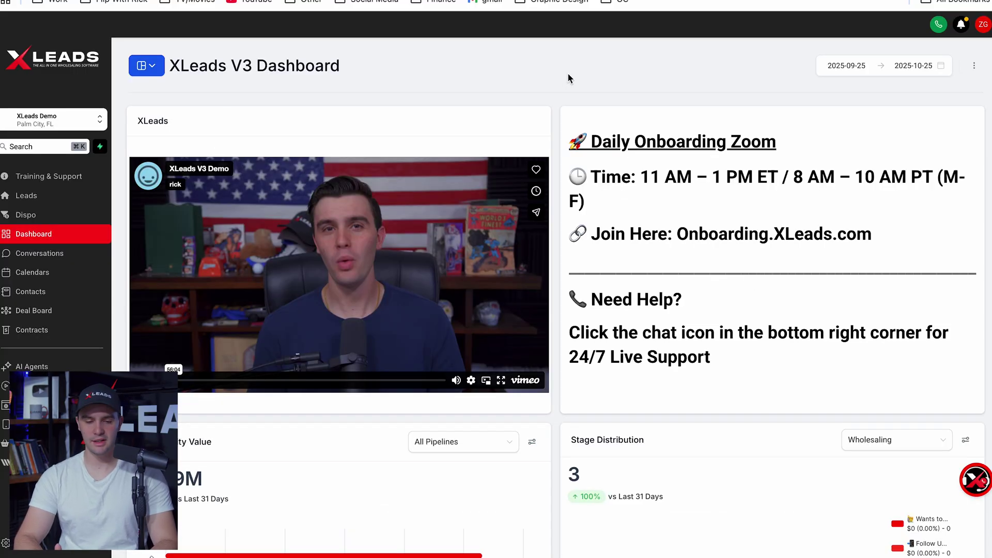
# Apply the Stark County vacancy search, review its 8 filters, and open the results in My Leads
pyautogui.click(54, 198)
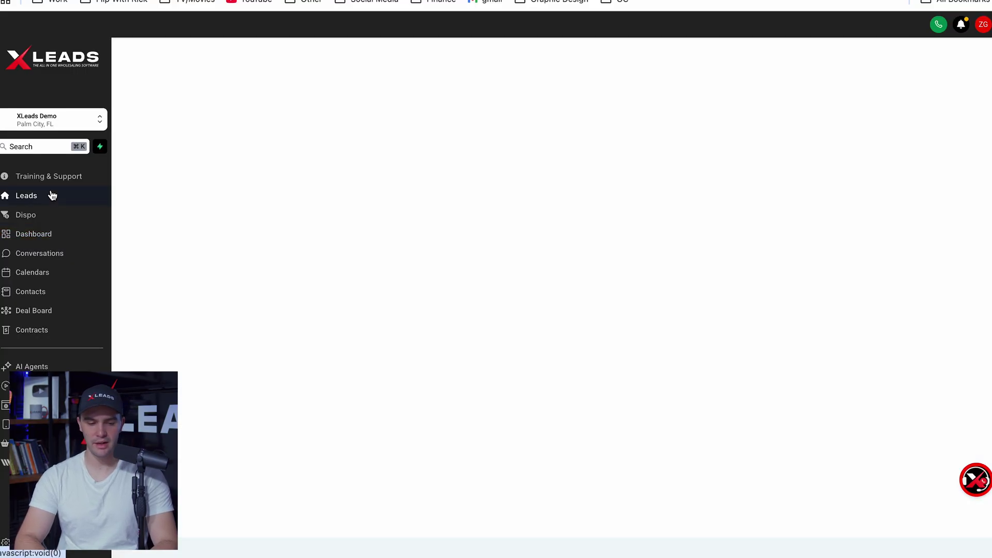
pyautogui.click(611, 229)
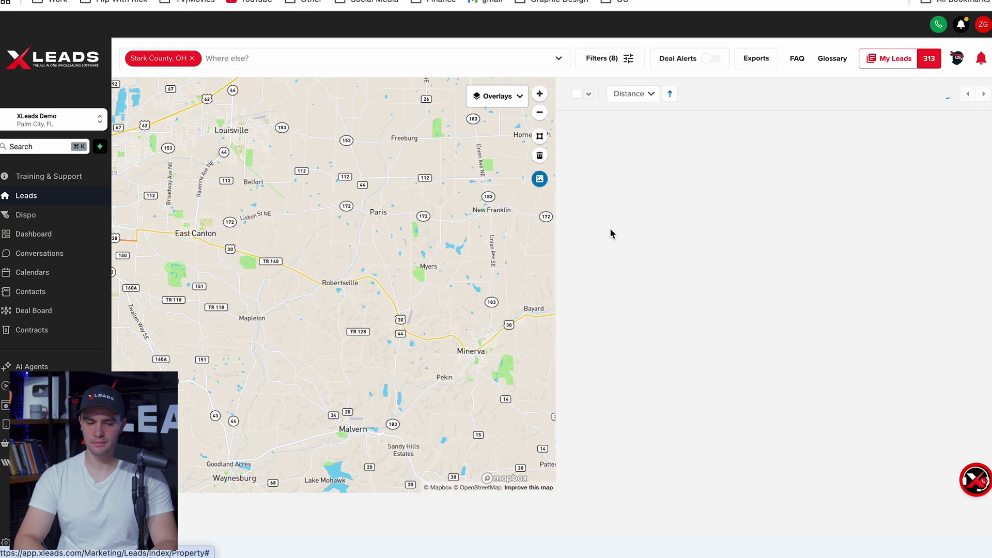
pyautogui.click(601, 61)
pyautogui.scroll(-3, 458, 301)
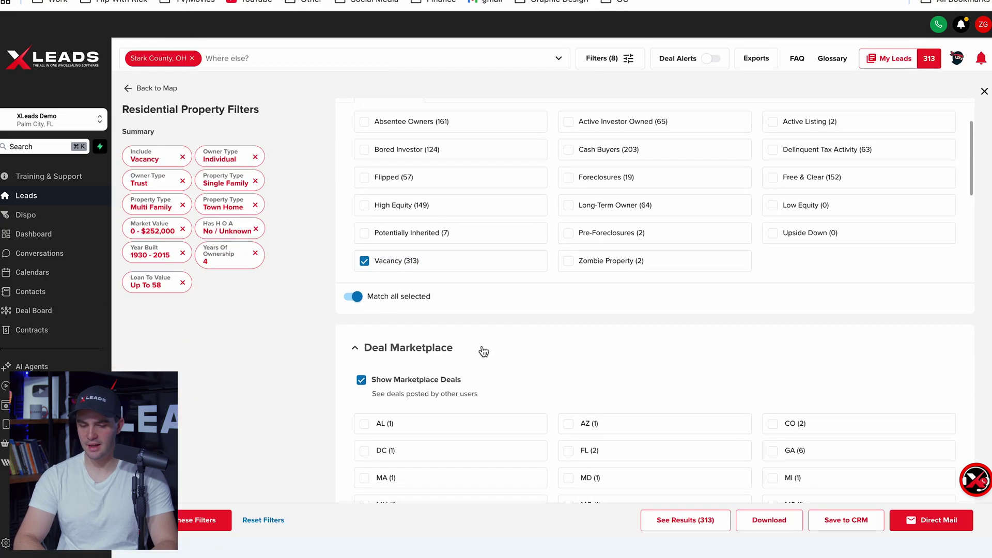
pyautogui.scroll(-5, 483, 352)
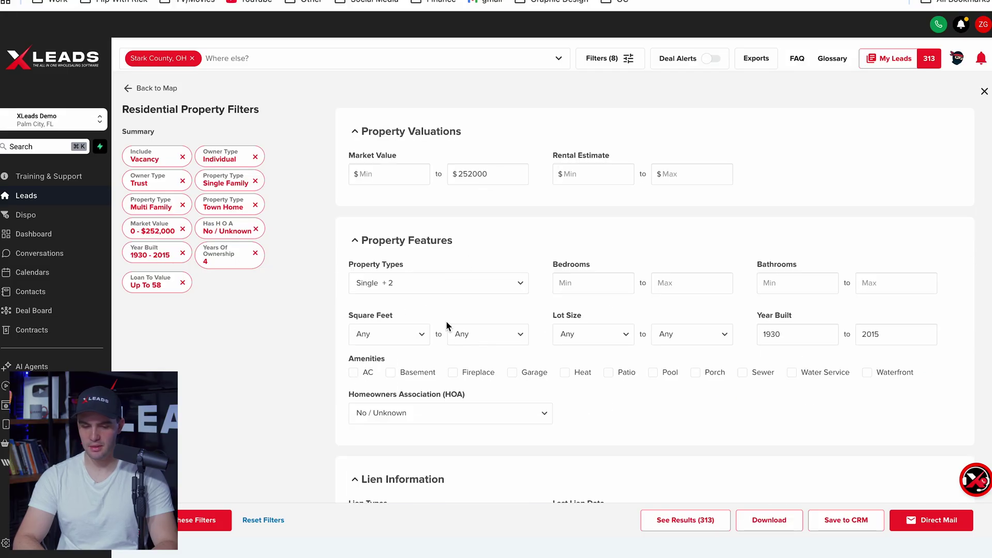
pyautogui.scroll(-5, 446, 321)
pyautogui.scroll(-10, 460, 280)
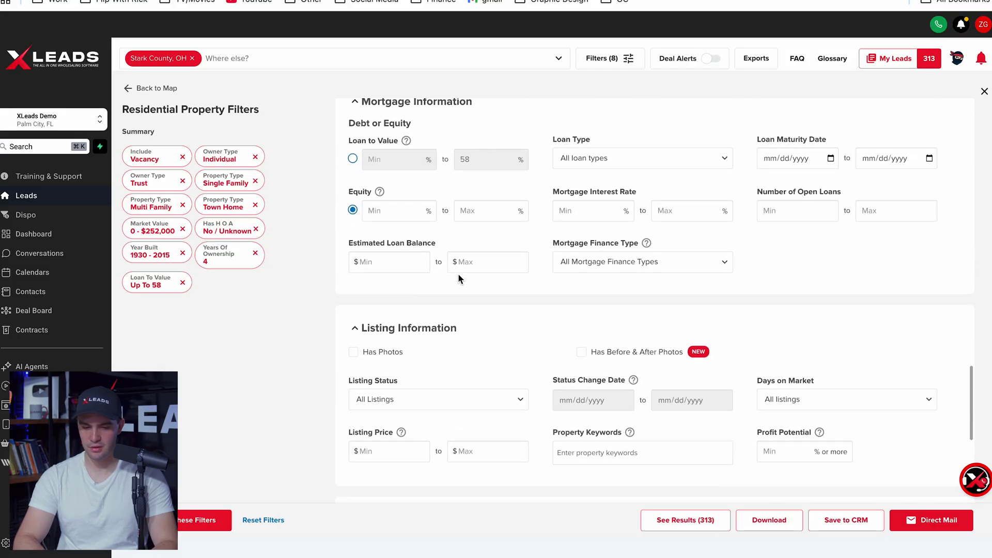
pyautogui.scroll(-3, 516, 330)
pyautogui.scroll(15, 516, 331)
pyautogui.click(704, 525)
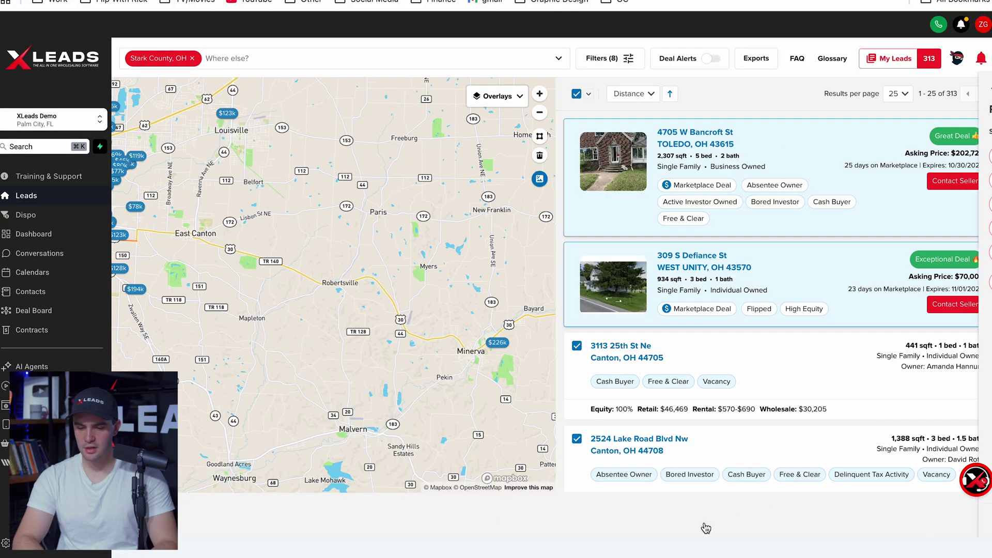
pyautogui.click(893, 58)
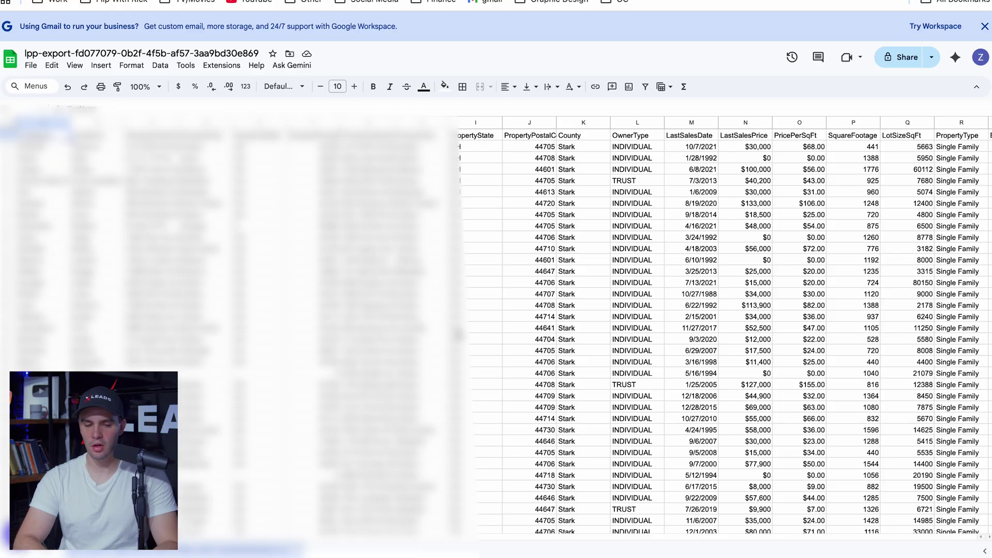
# Add an 'ARV' header in column DB with =CU2 filled down every row
pyautogui.hotkey('ctrl', 'Right')
pyautogui.click(859, 123)
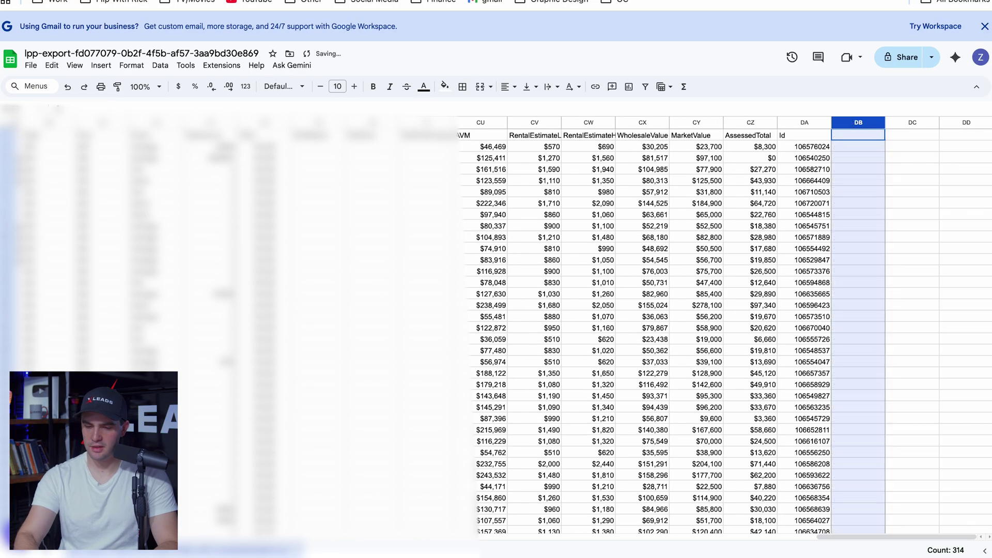
pyautogui.click(866, 134)
pyautogui.write('ARV')
pyautogui.press('Return')
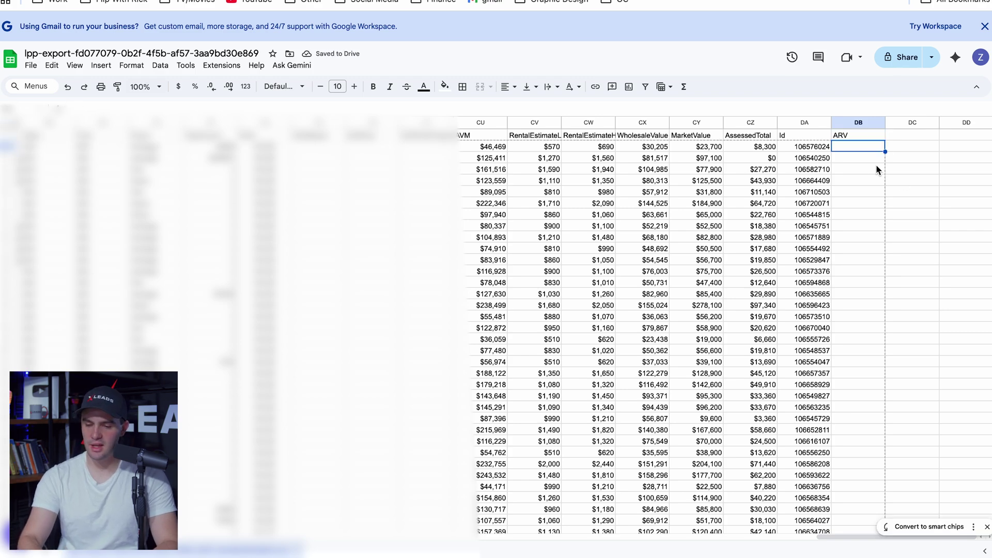
pyautogui.write('=')
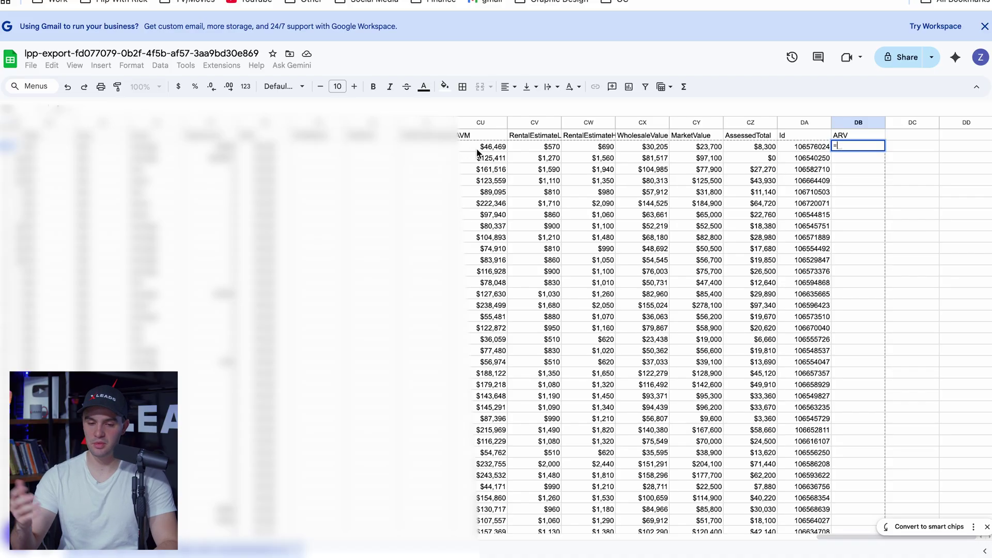
pyautogui.click(478, 149)
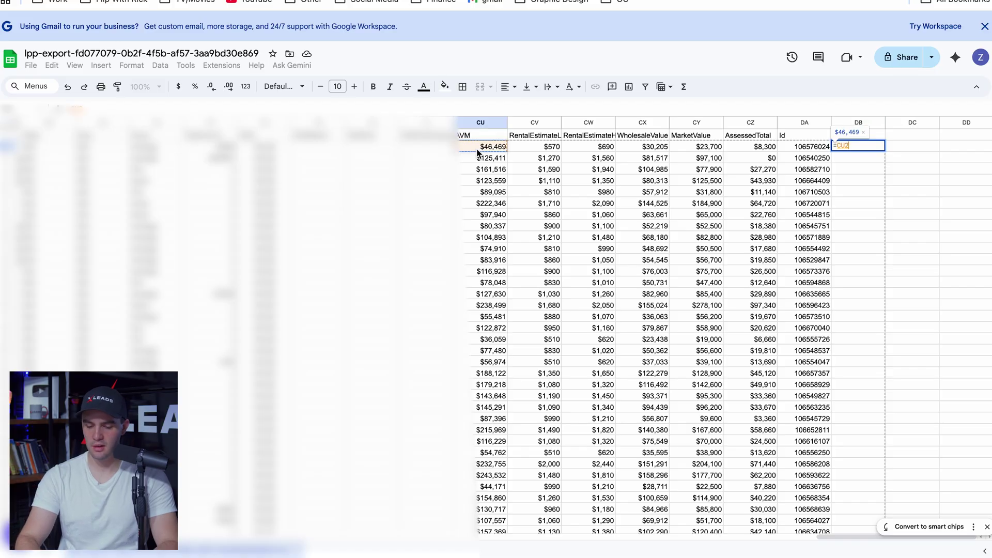
pyautogui.press('Return')
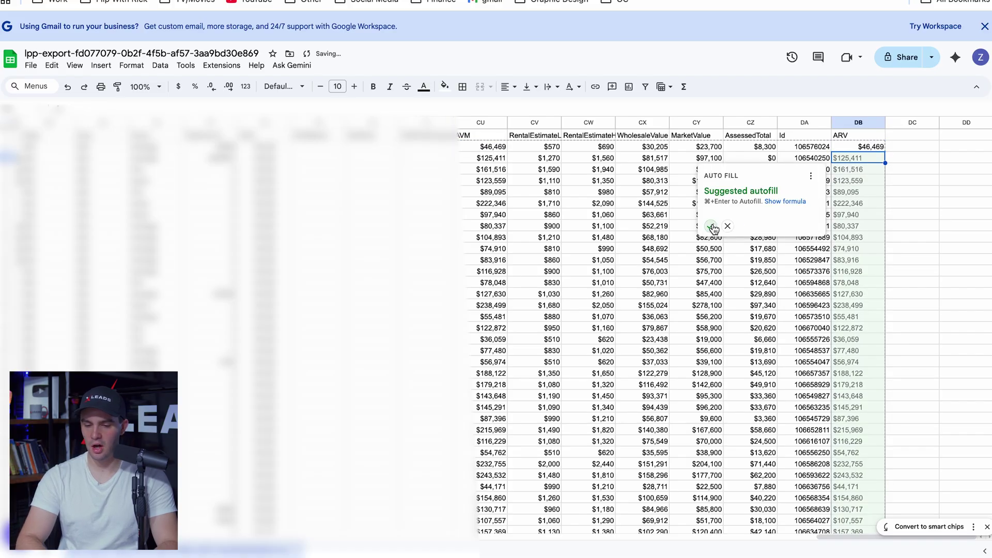
pyautogui.click(711, 226)
pyautogui.click(933, 239)
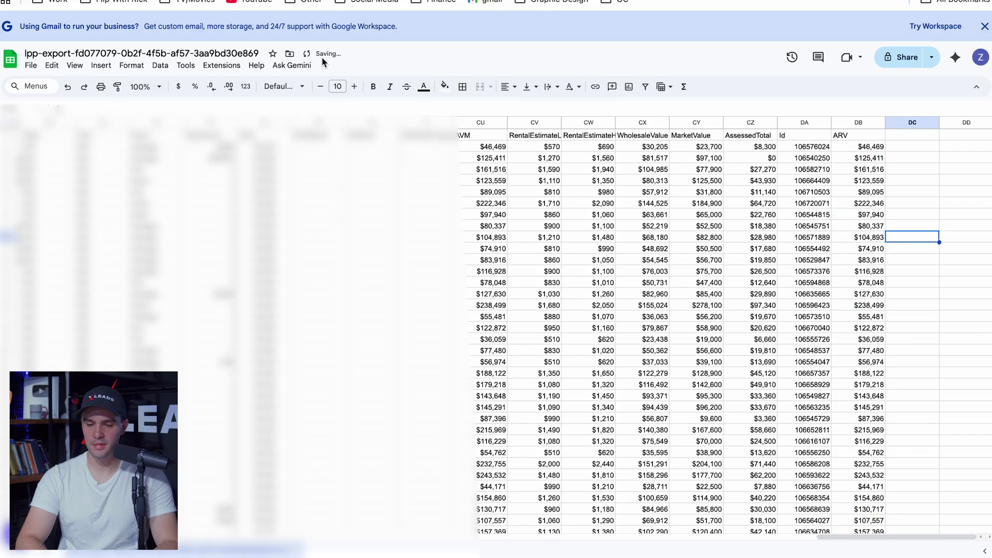
# Download the sheet as a file from the File menu
pyautogui.click(30, 65)
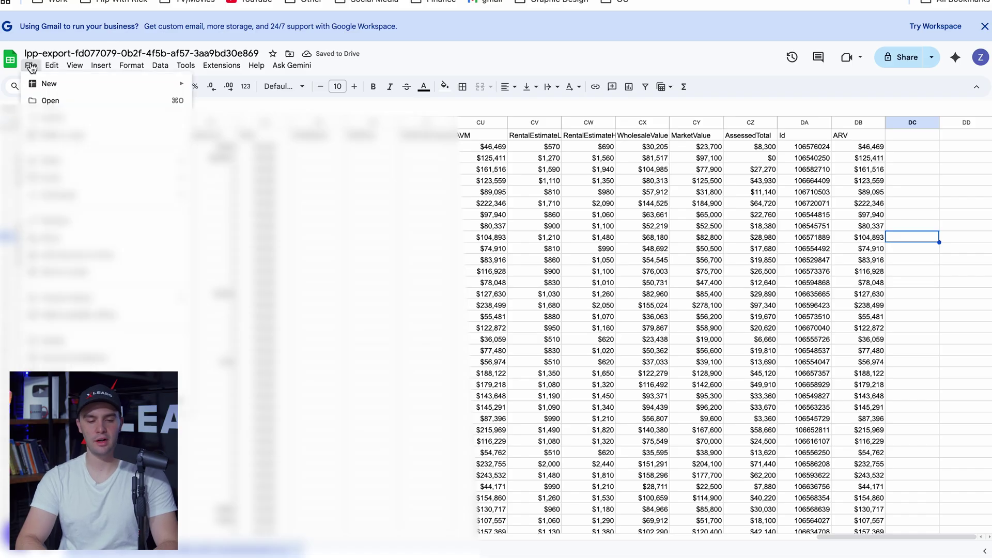
pyautogui.moveTo(80, 195)
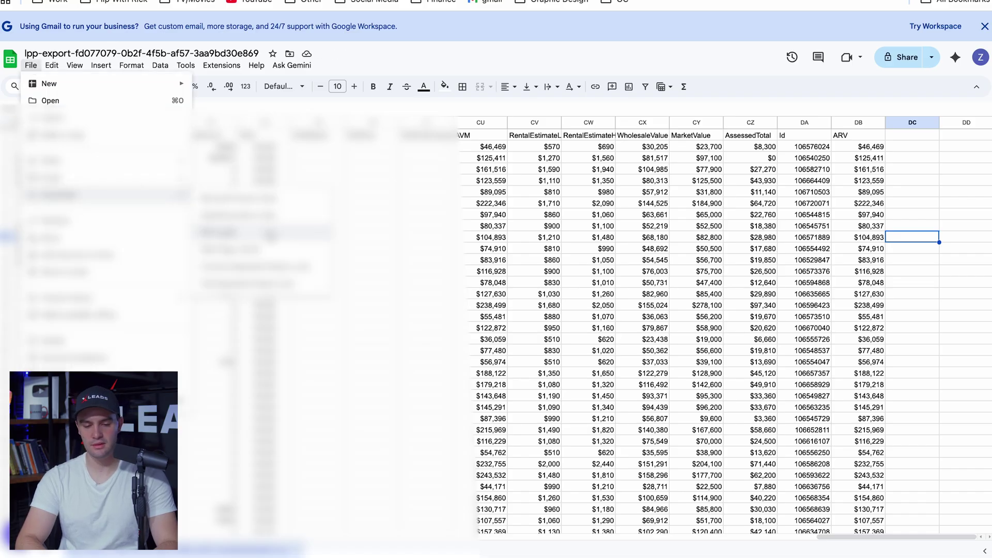
pyautogui.click(266, 249)
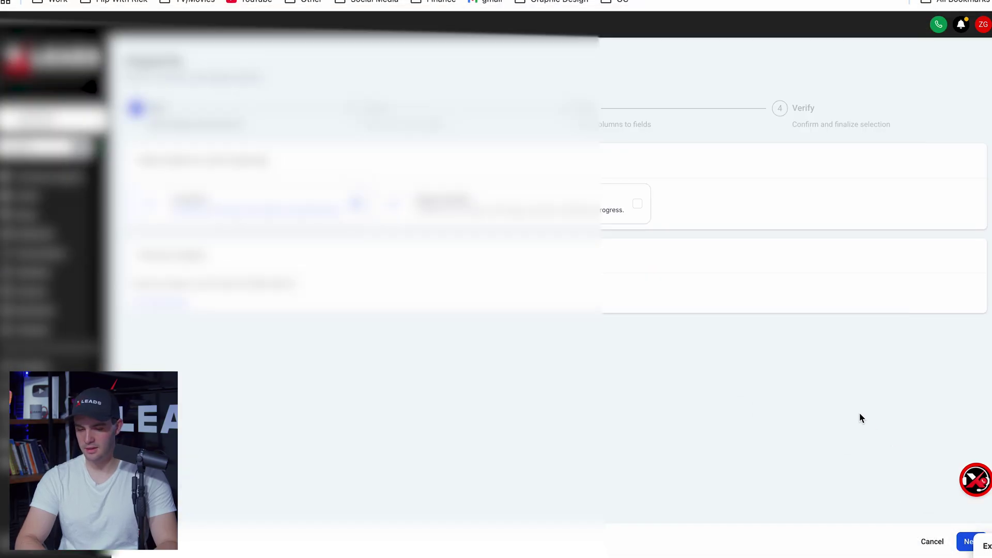
# Map the address columns to Street Address, City, State and Postal Code
pyautogui.click(971, 540)
pyautogui.scroll(-2, 450, 289)
pyautogui.scroll(-5, 421, 258)
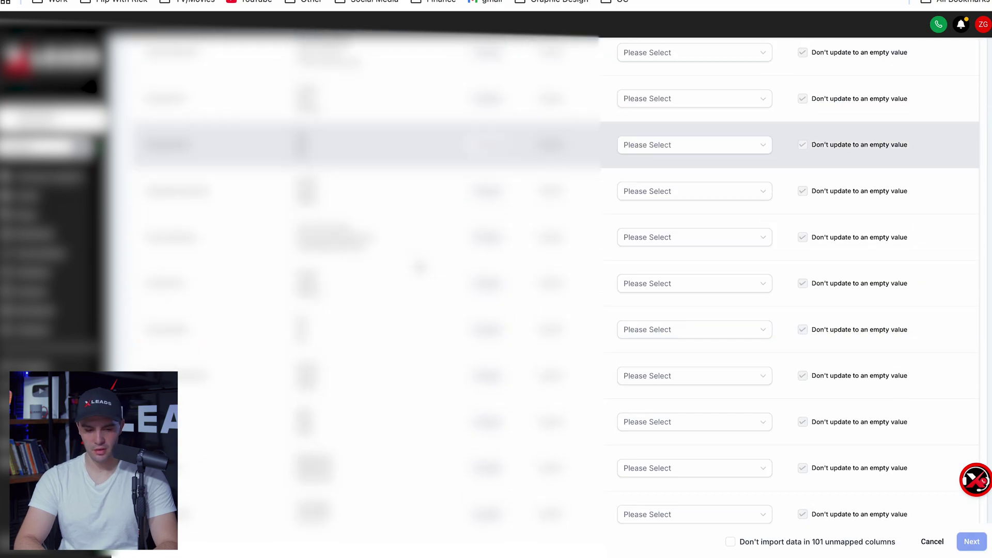
pyautogui.click(672, 203)
pyautogui.write('a')
pyautogui.click(656, 224)
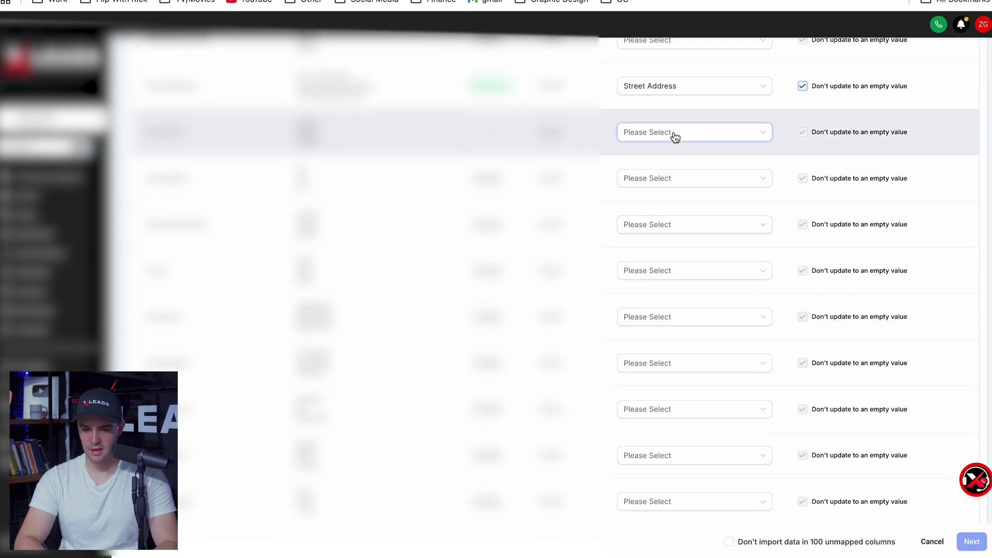
pyautogui.click(674, 134)
pyautogui.write('city')
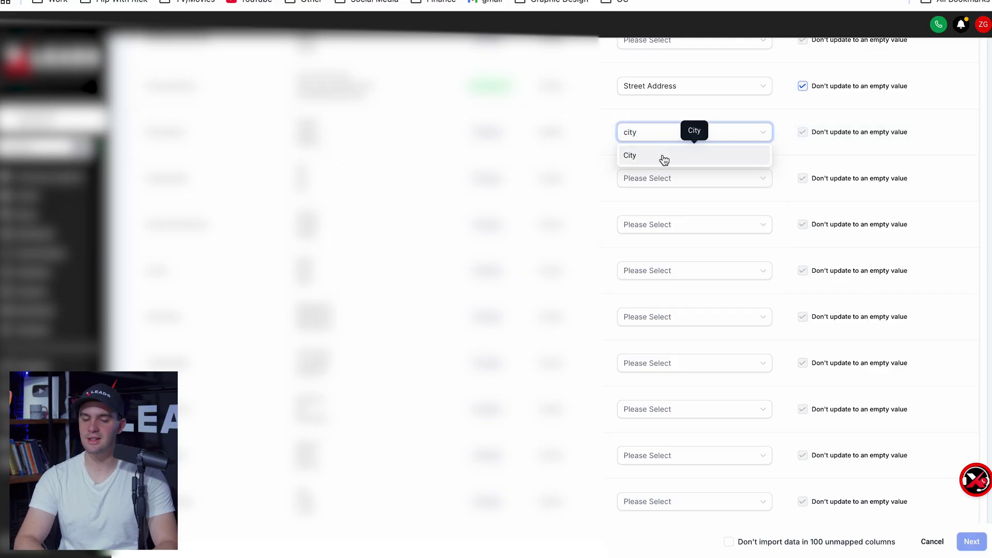
pyautogui.click(662, 156)
pyautogui.scroll(-1, 664, 159)
pyautogui.click(638, 151)
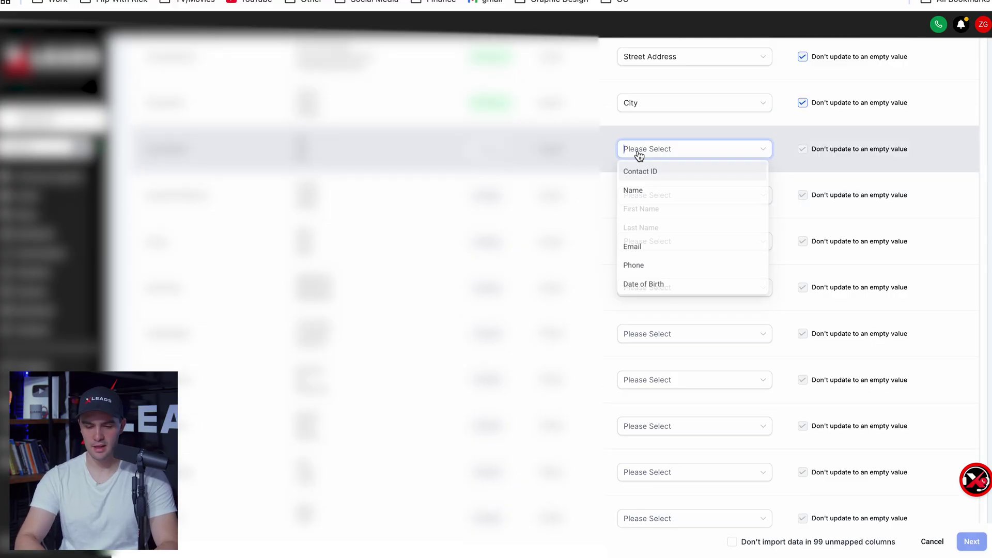
pyautogui.write('state')
pyautogui.click(632, 170)
pyautogui.click(672, 195)
pyautogui.write('zip')
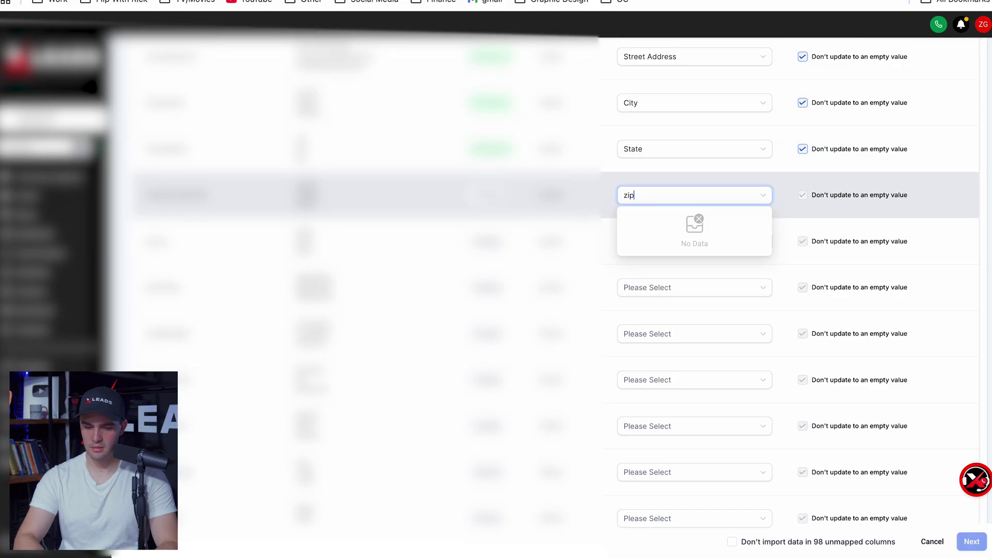
pyautogui.press('BackSpace')
pyautogui.press('BackSpace')
pyautogui.write('pos')
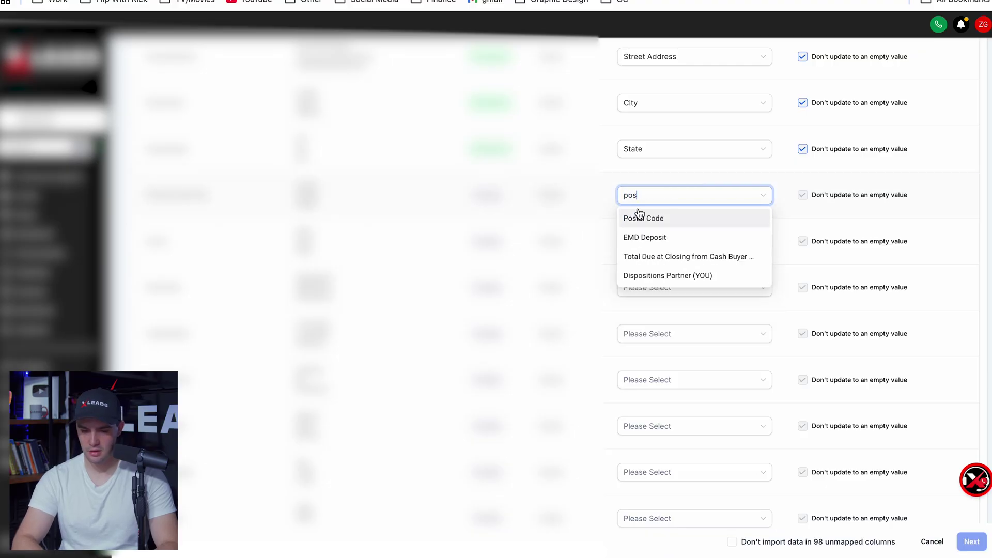
pyautogui.click(637, 217)
# Map the contact columns to Phone, Email, Additional Phones and Additional Emails
pyautogui.click(649, 200)
pyautogui.write('ph')
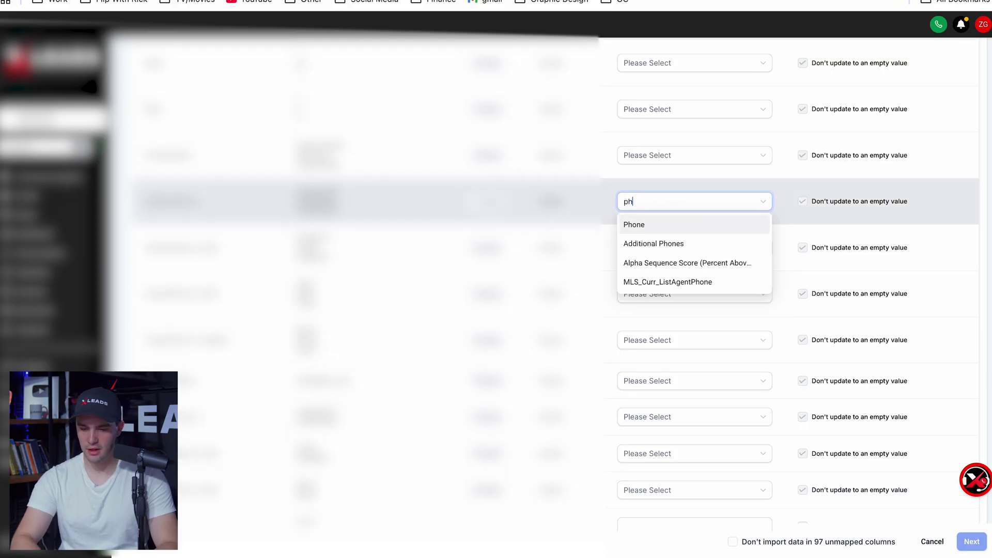
pyautogui.click(640, 226)
pyautogui.click(664, 103)
pyautogui.write('ema')
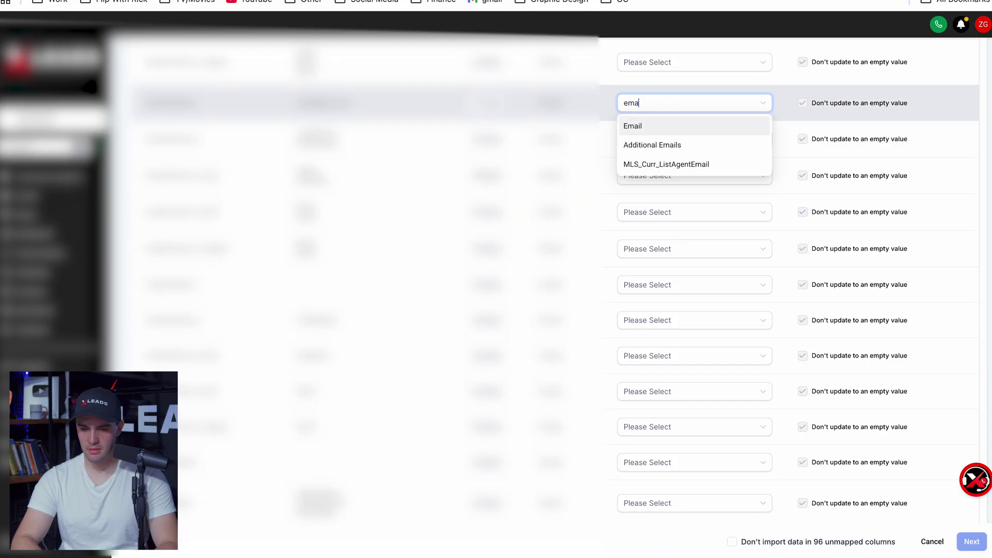
pyautogui.click(664, 126)
pyautogui.click(655, 139)
pyautogui.write('add')
pyautogui.click(654, 200)
pyautogui.click(641, 283)
pyautogui.write('add')
pyautogui.click(646, 324)
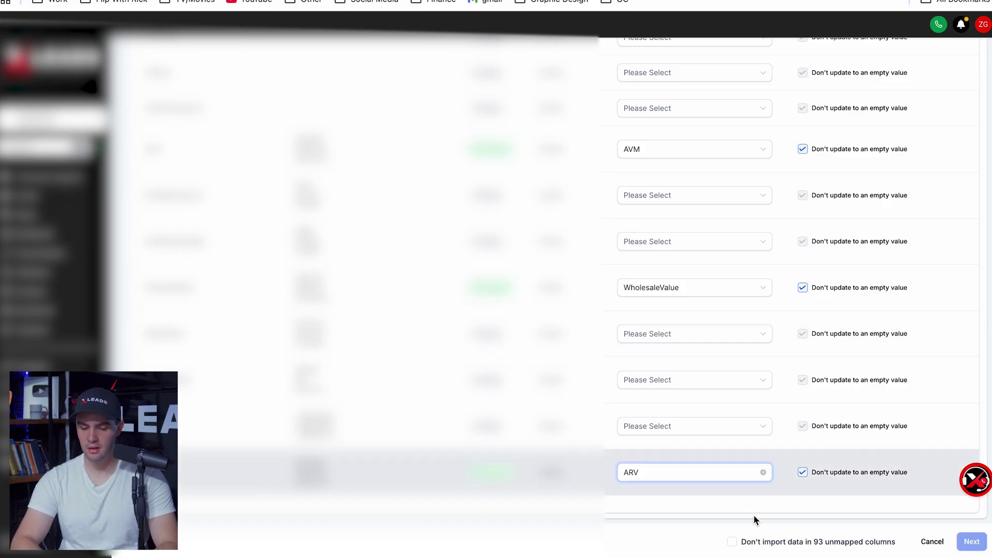
# Skip the 93 unmapped columns and start the bulk contact import
pyautogui.click(733, 541)
pyautogui.click(972, 541)
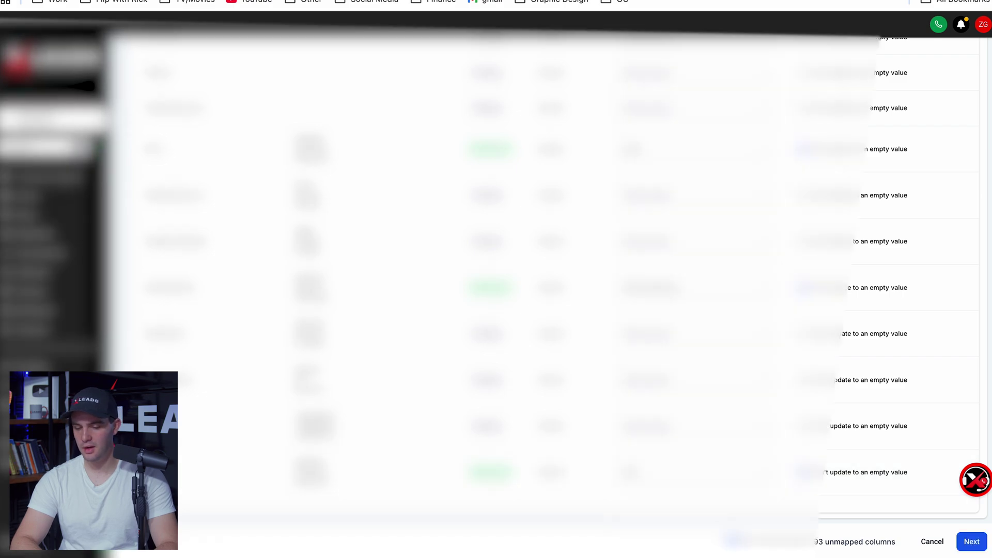
pyautogui.scroll(-2, 921, 455)
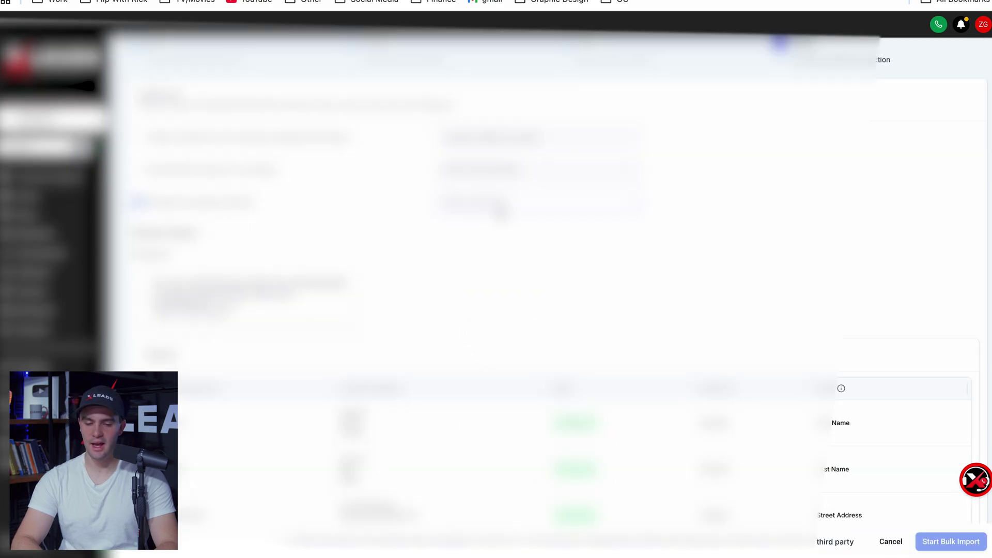
pyautogui.click(499, 211)
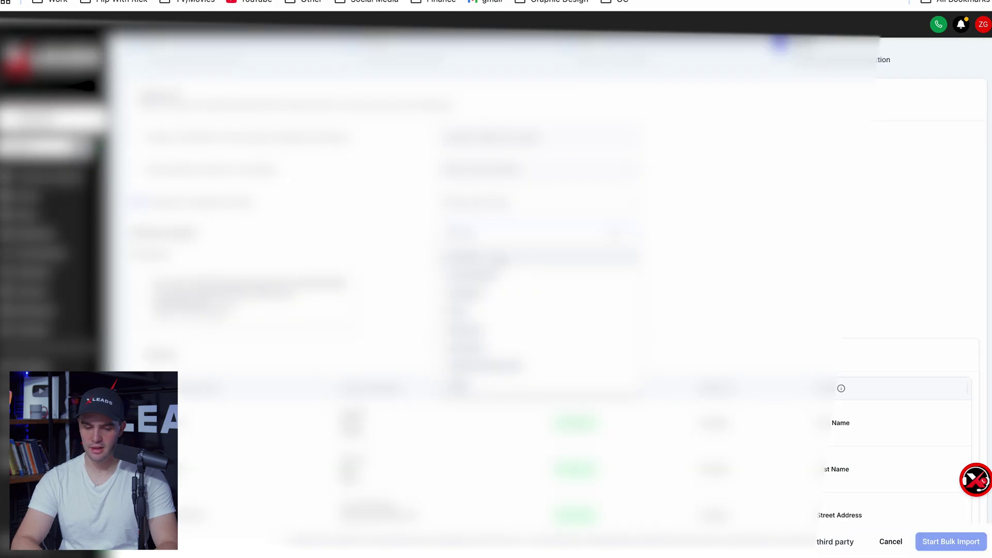
pyautogui.scroll(-10, 884, 489)
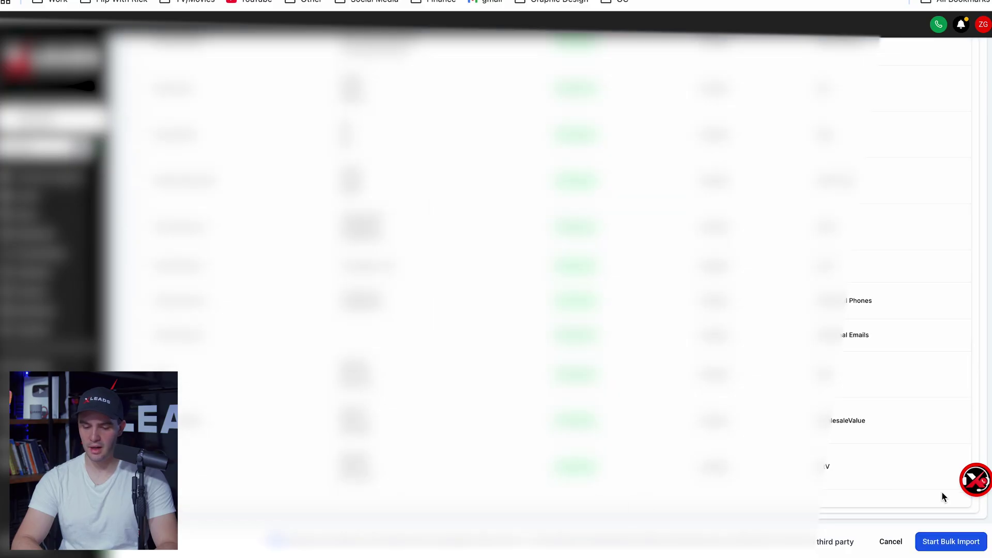
pyautogui.click(940, 541)
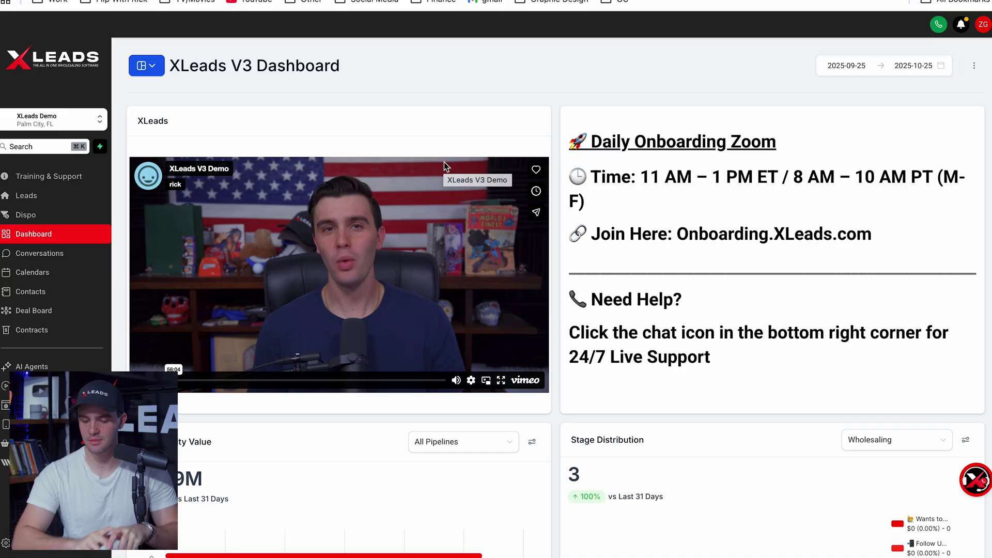
# Open the Chat Assistant from the dashboard's help widget
pyautogui.click(977, 481)
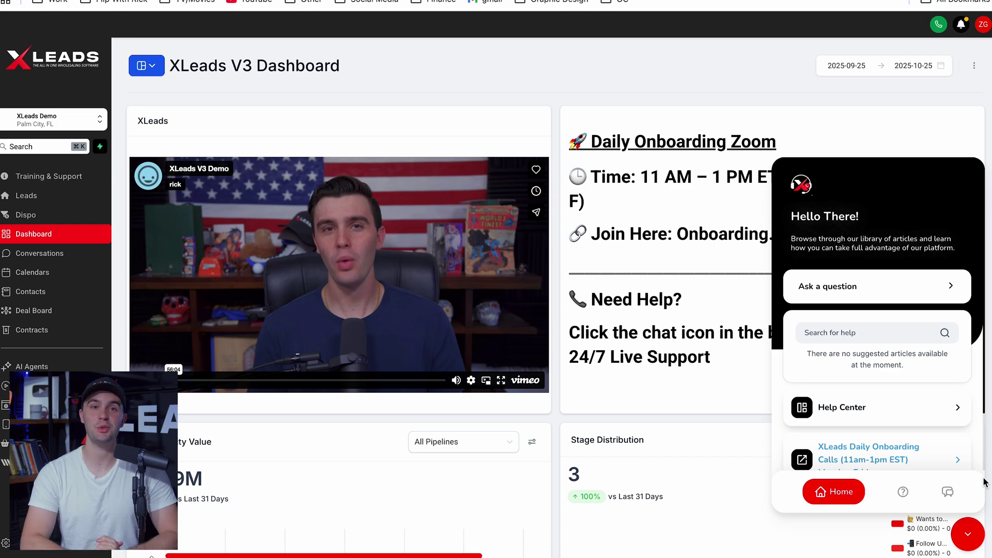
pyautogui.click(947, 491)
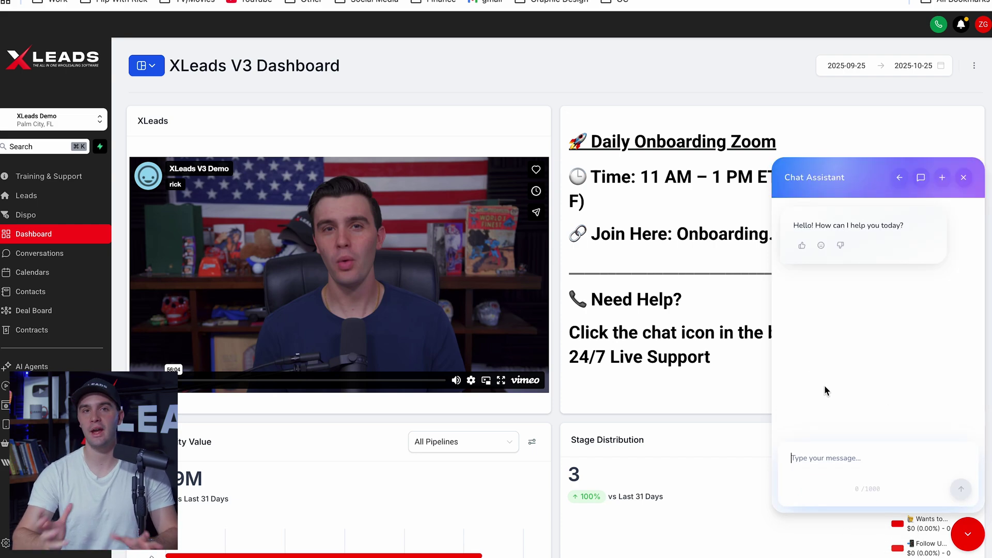